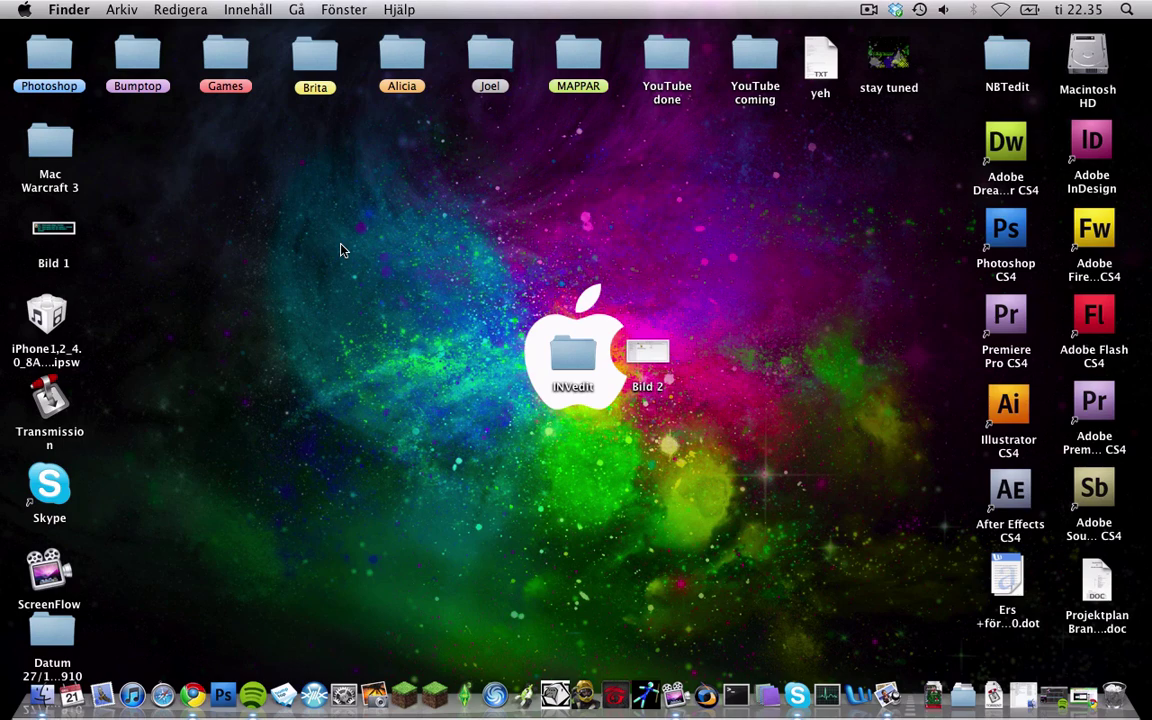
- Minimize Chrome to the desktop, then restore the YouTube INVedit tutorial window from the Dock
{"action": "left_click", "coordinate": [193, 694]}
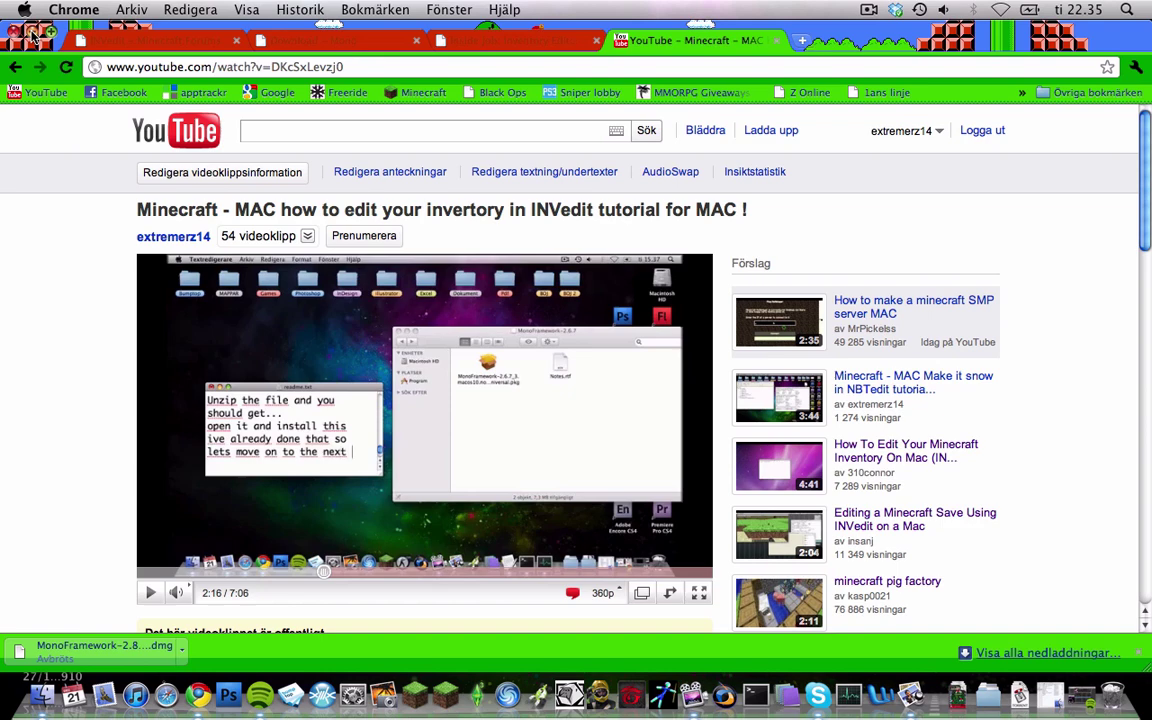
{"action": "left_click", "coordinate": [29, 38]}
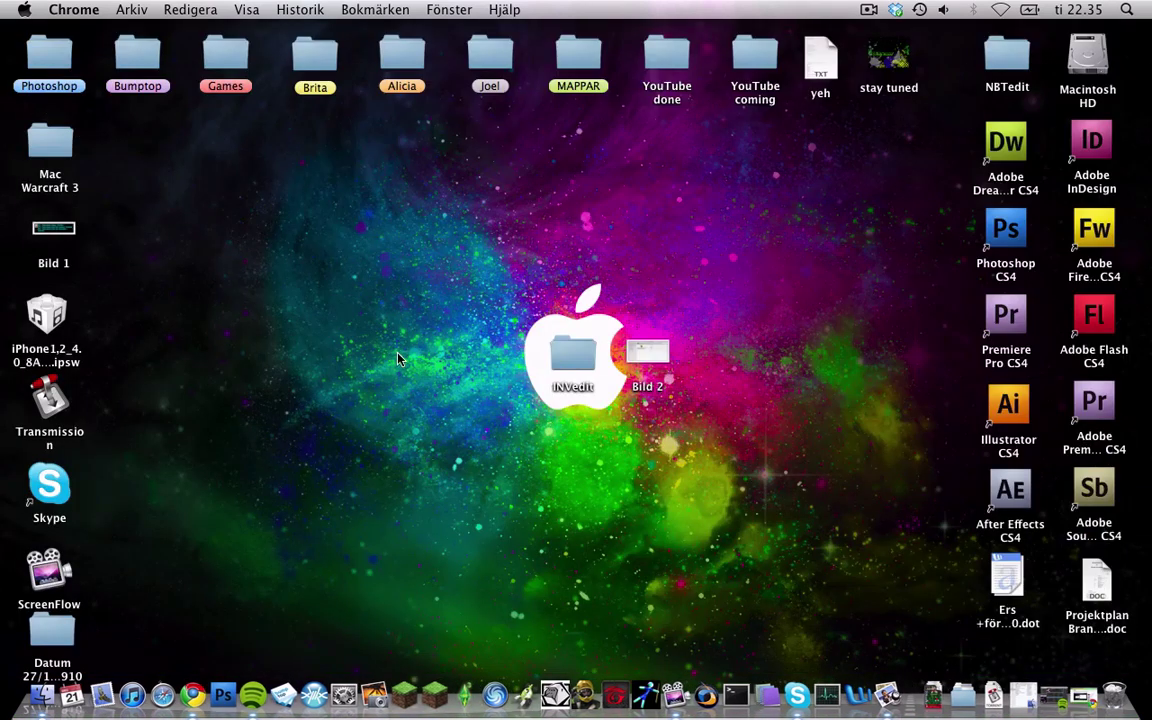
{"action": "left_click_drag", "start_coordinate": [459, 244], "coordinate": [620, 482]}
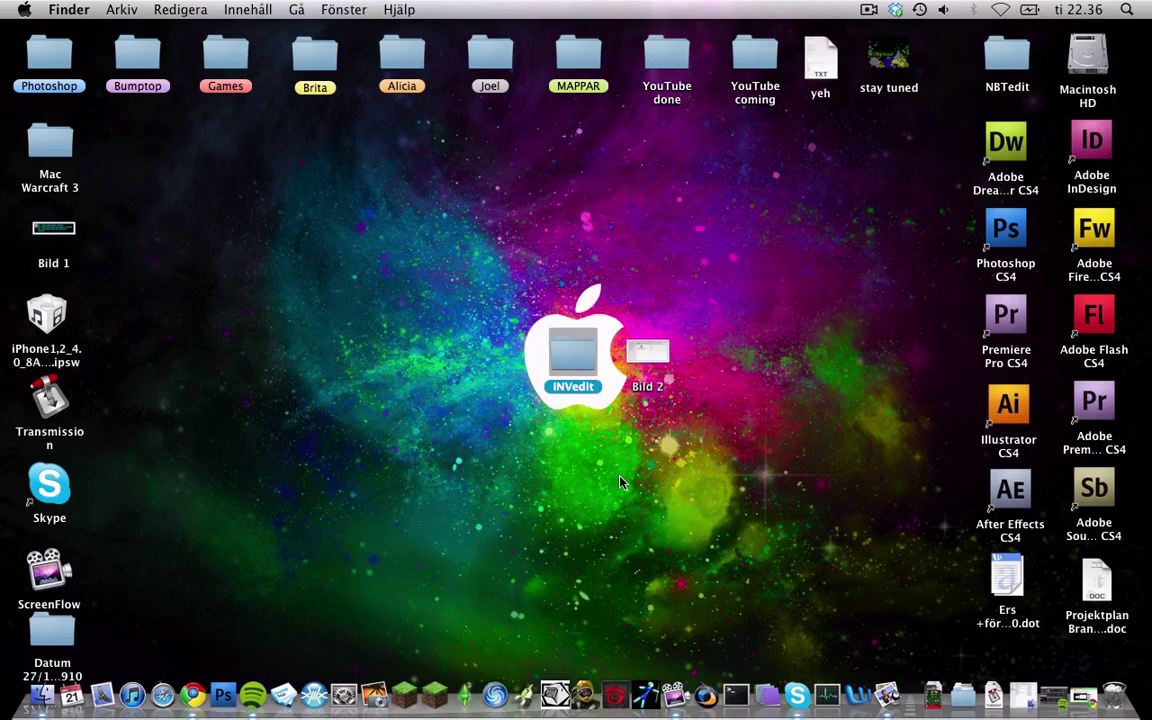
{"action": "left_click", "coordinate": [433, 276]}
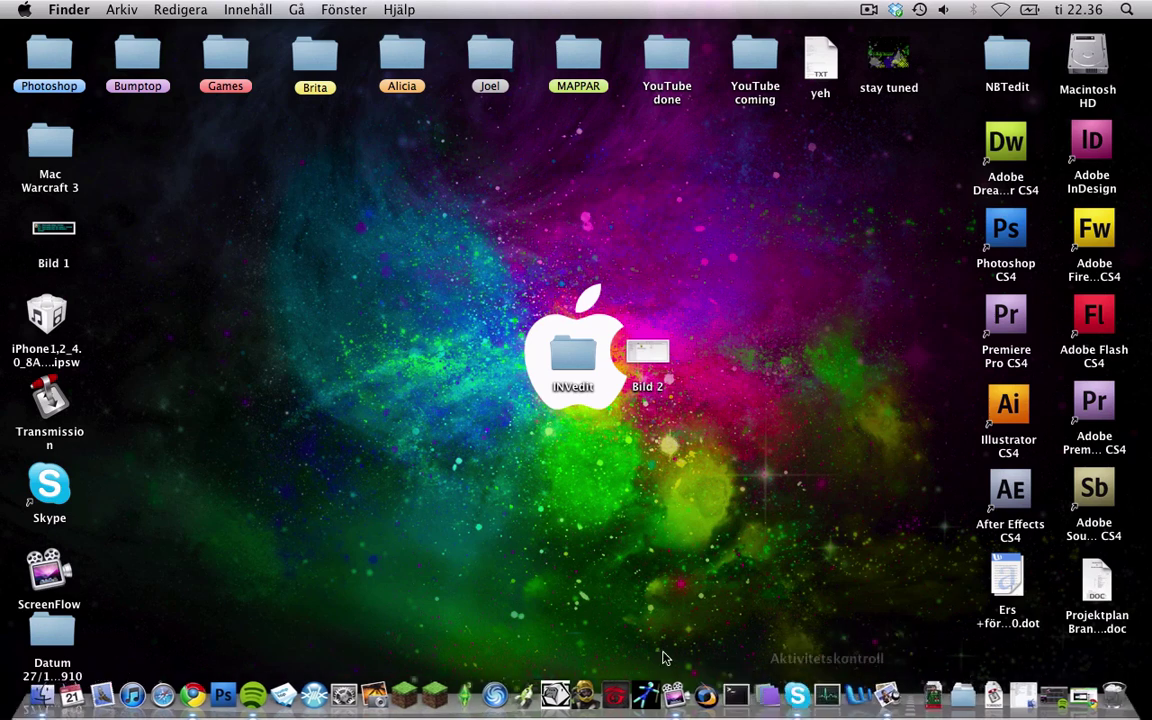
{"action": "left_click", "coordinate": [731, 690]}
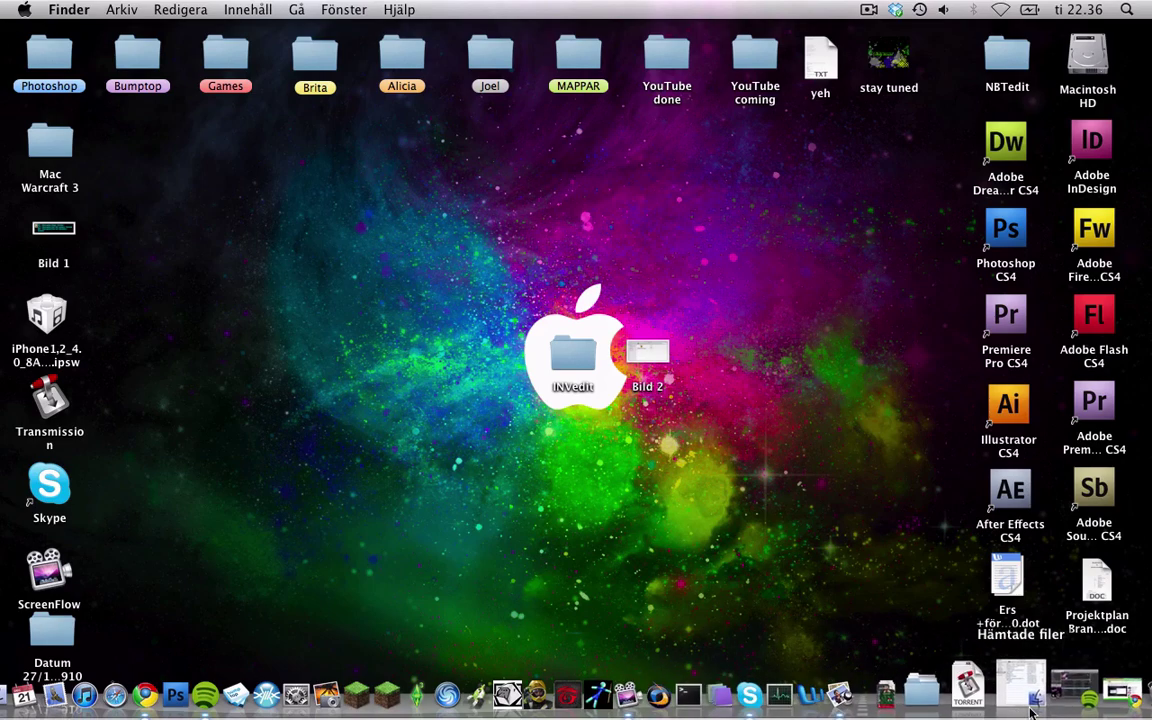
{"action": "left_click", "coordinate": [1080, 698]}
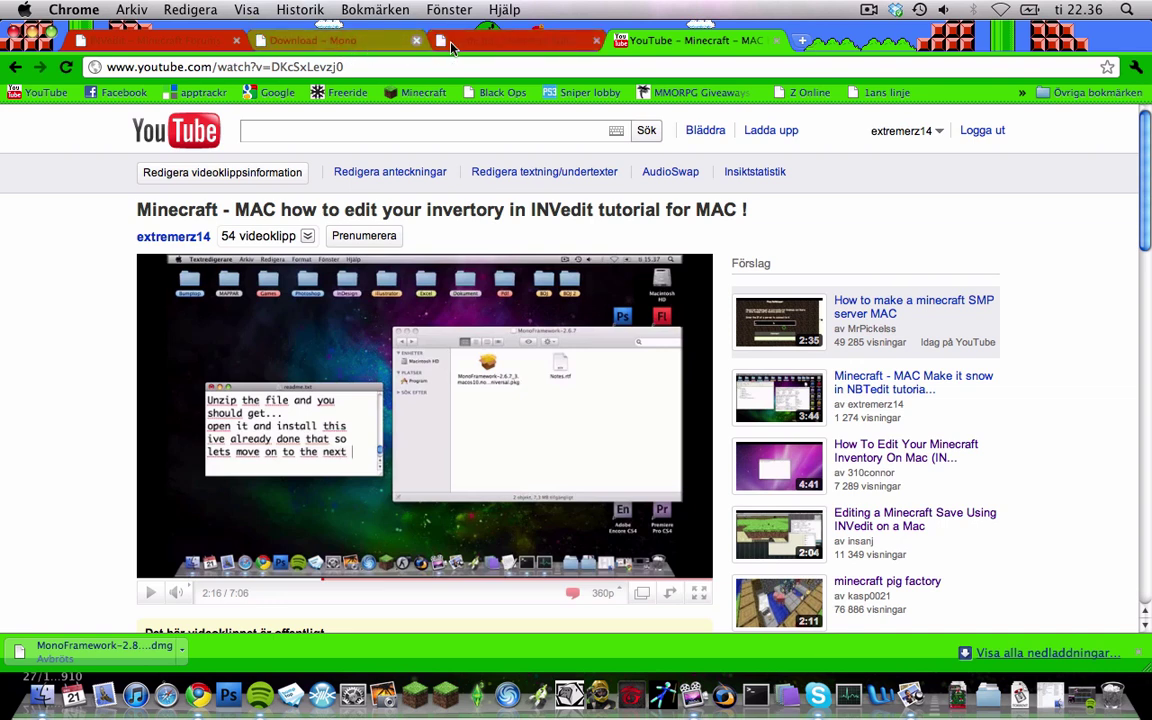
- Switch to the Inside Job forum tab, scroll through the post, and select its page address
{"action": "left_click", "coordinate": [492, 43]}
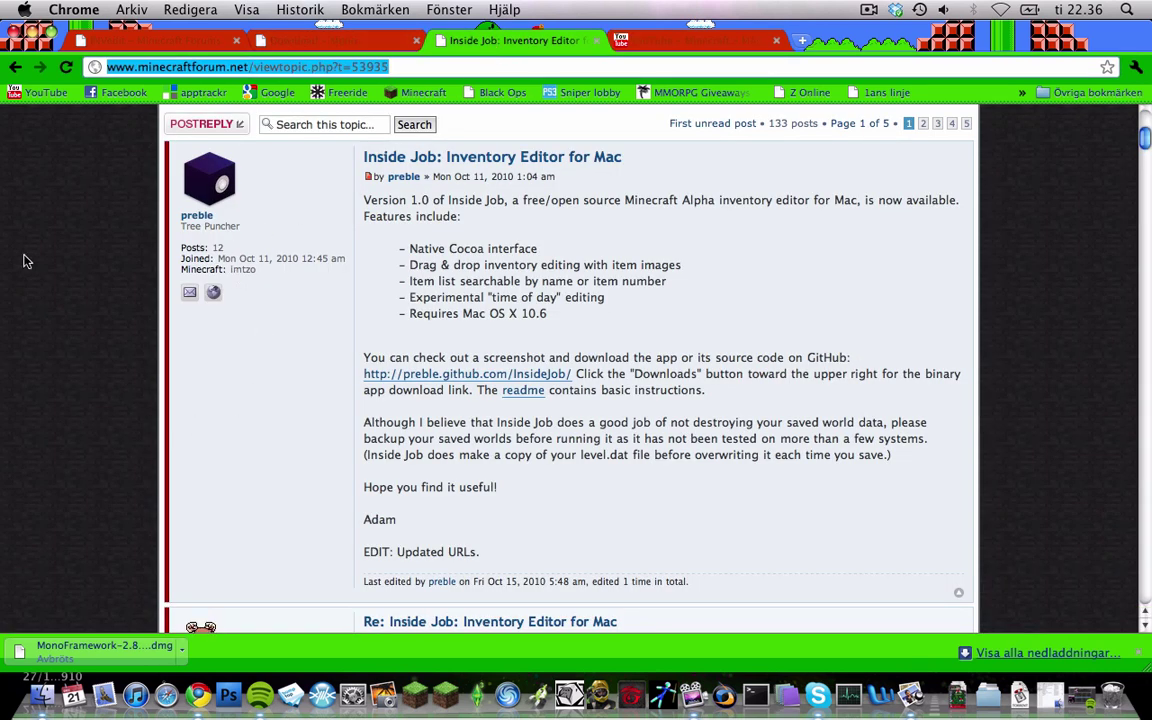
{"action": "scroll", "coordinate": [27, 259], "scroll_direction": "down", "scroll_amount": 1}
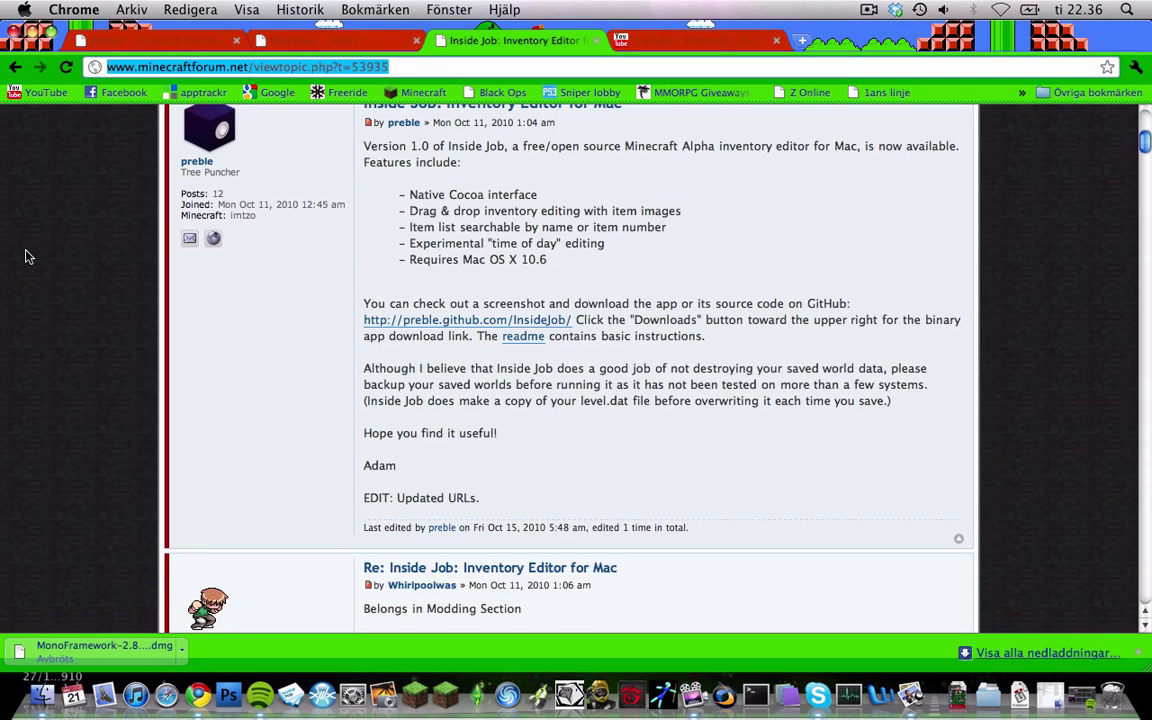
{"action": "scroll", "coordinate": [27, 257], "scroll_direction": "down", "scroll_amount": 1}
{"action": "scroll", "coordinate": [27, 257], "scroll_direction": "up", "scroll_amount": 4}
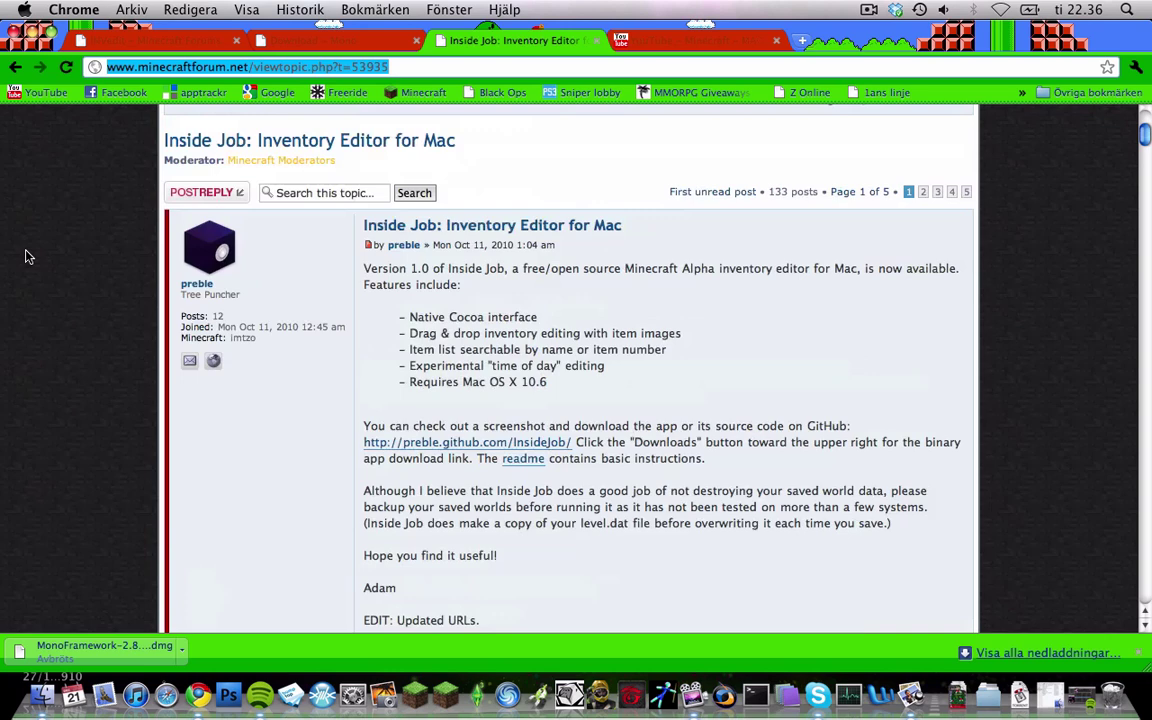
{"action": "scroll", "coordinate": [27, 257], "scroll_direction": "down", "scroll_amount": 1}
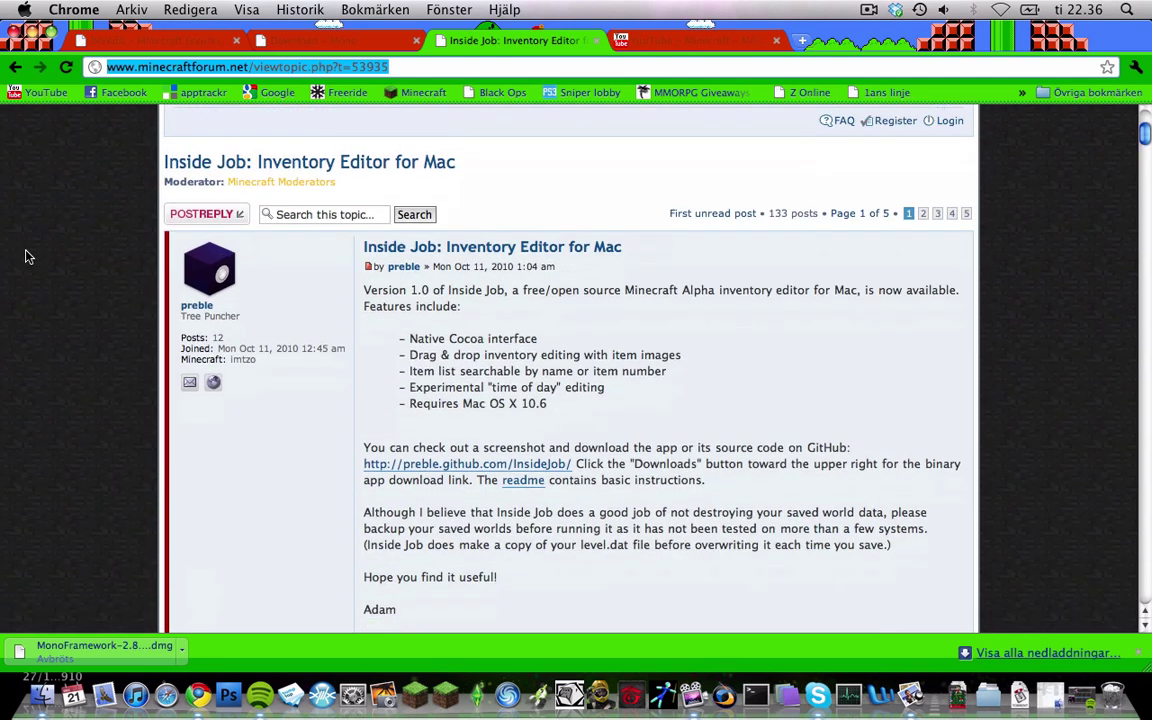
{"action": "scroll", "coordinate": [27, 257], "scroll_direction": "down", "scroll_amount": 2}
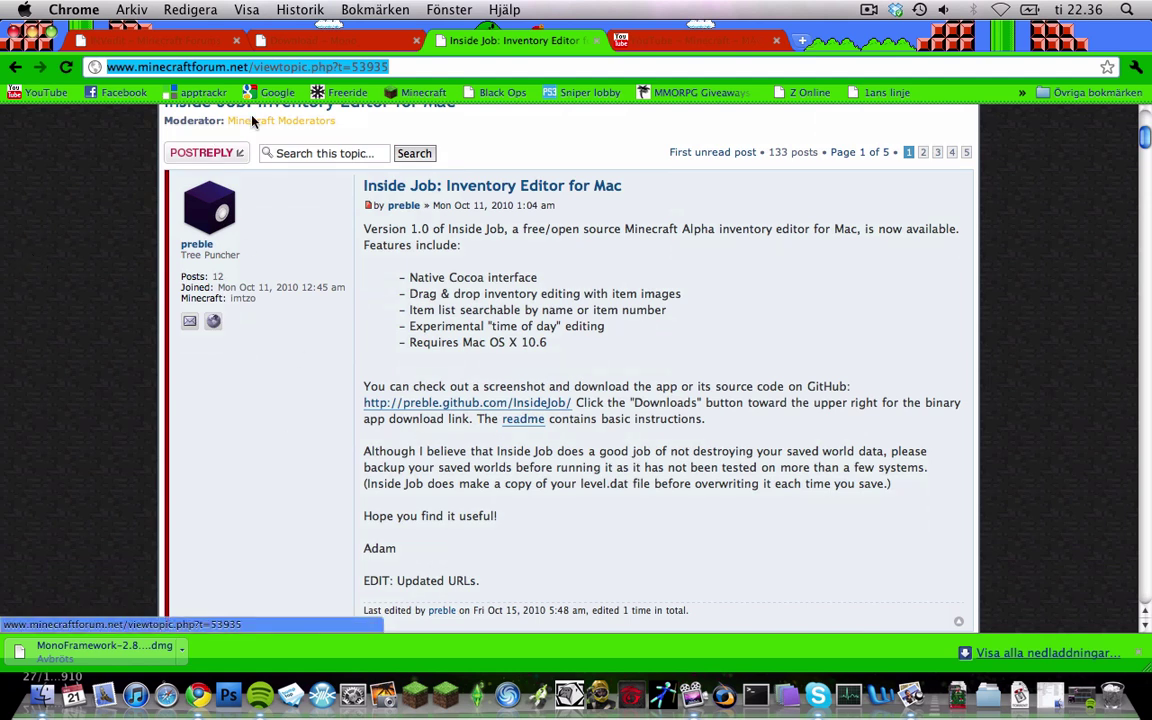
{"action": "left_click", "coordinate": [76, 179]}
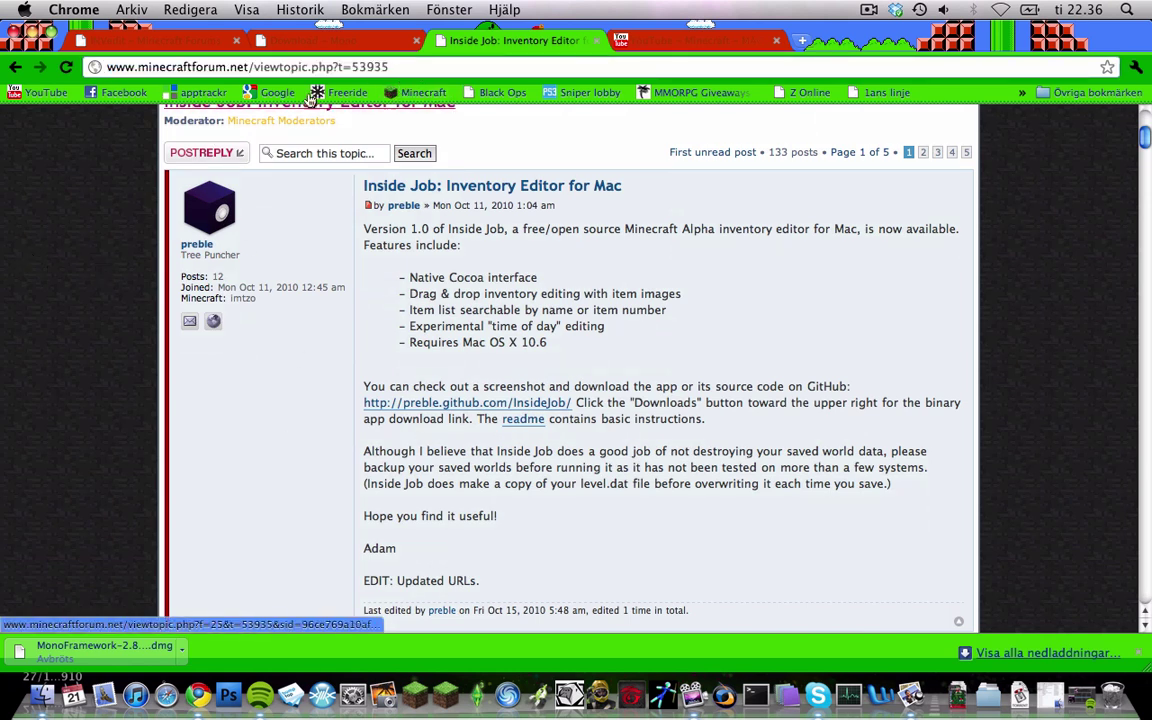
{"action": "left_click", "coordinate": [407, 66]}
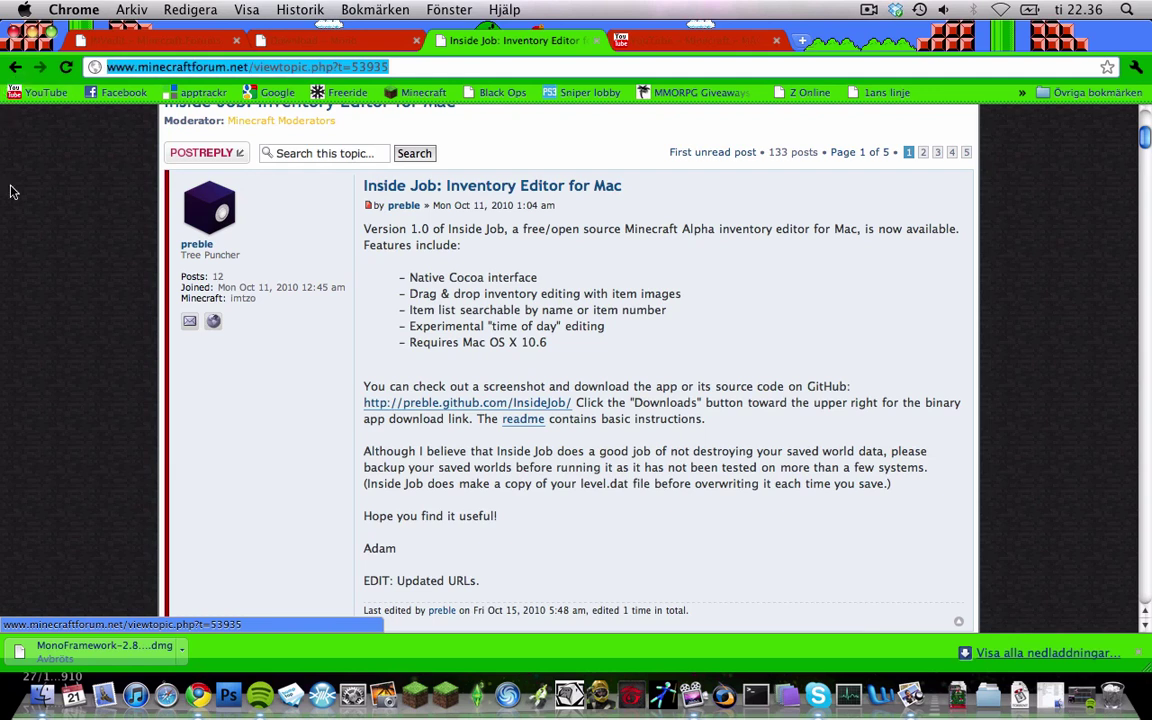
- Close the Inside Job forum tab and the YouTube tutorial tab
{"action": "left_click", "coordinate": [595, 42]}
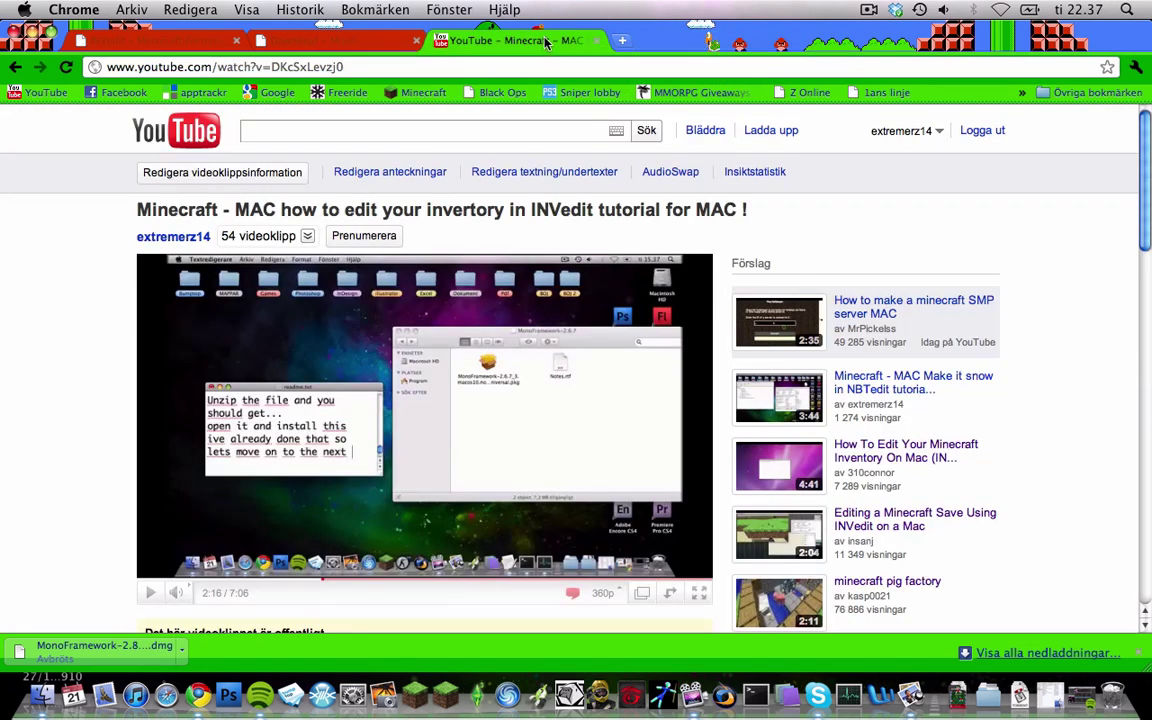
{"action": "scroll", "coordinate": [72, 181], "scroll_direction": "down", "scroll_amount": 1}
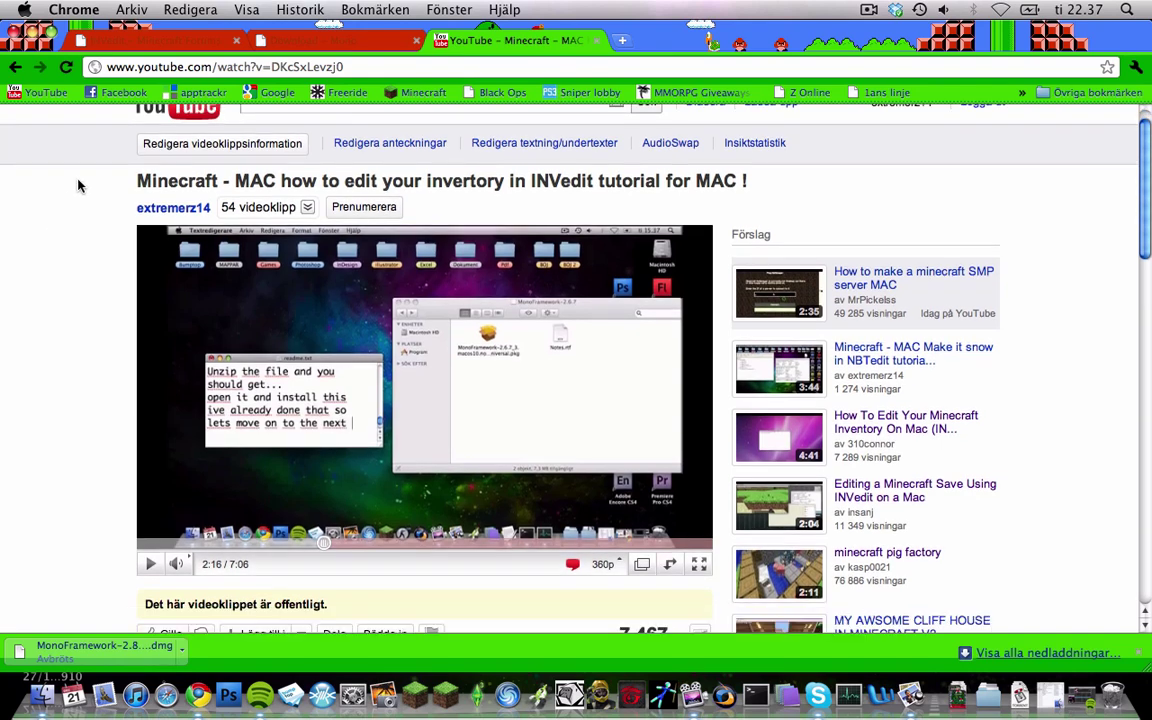
{"action": "left_click_drag", "start_coordinate": [72, 181], "coordinate": [798, 182]}
{"action": "left_click", "coordinate": [5, 463]}
{"action": "scroll", "coordinate": [3, 460], "scroll_direction": "down", "scroll_amount": 5}
{"action": "scroll", "coordinate": [3, 460], "scroll_direction": "up", "scroll_amount": 5}
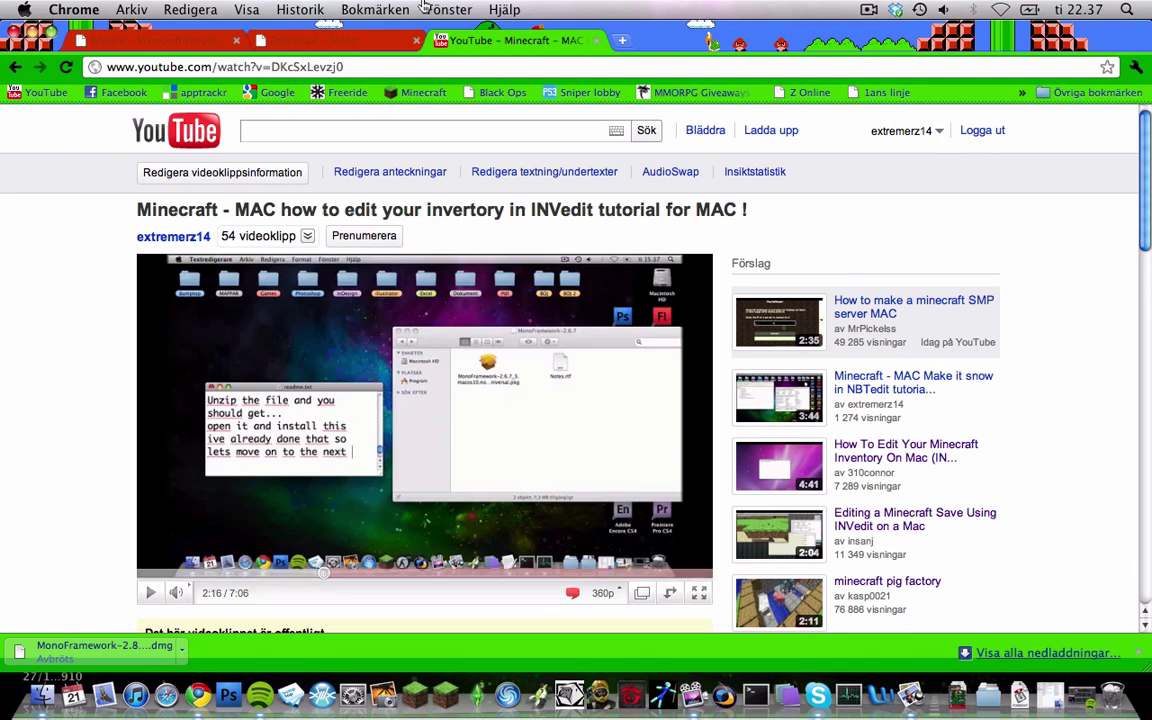
{"action": "left_click", "coordinate": [596, 41]}
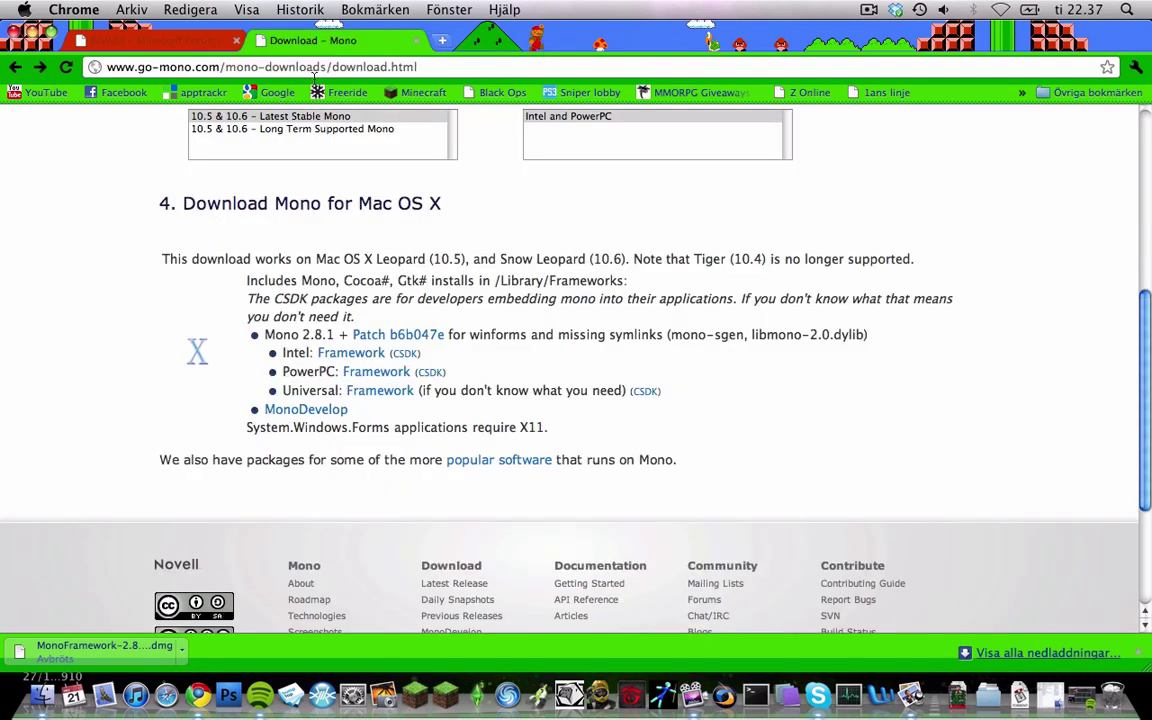
{"action": "scroll", "coordinate": [25, 265], "scroll_direction": "up", "scroll_amount": 5}
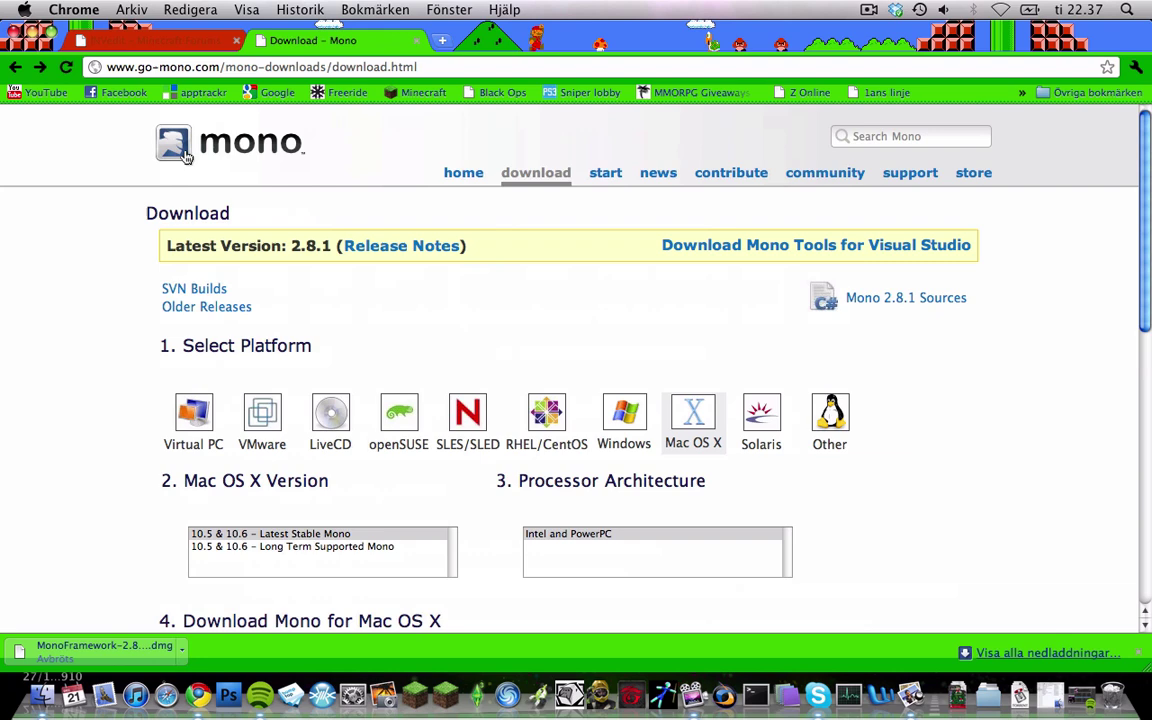
- On go-mono.com's download page, pick Mac OS X, 10.5 & 10.6 Latest Stable Mono, Intel and PowerPC
{"action": "left_click", "coordinate": [233, 134]}
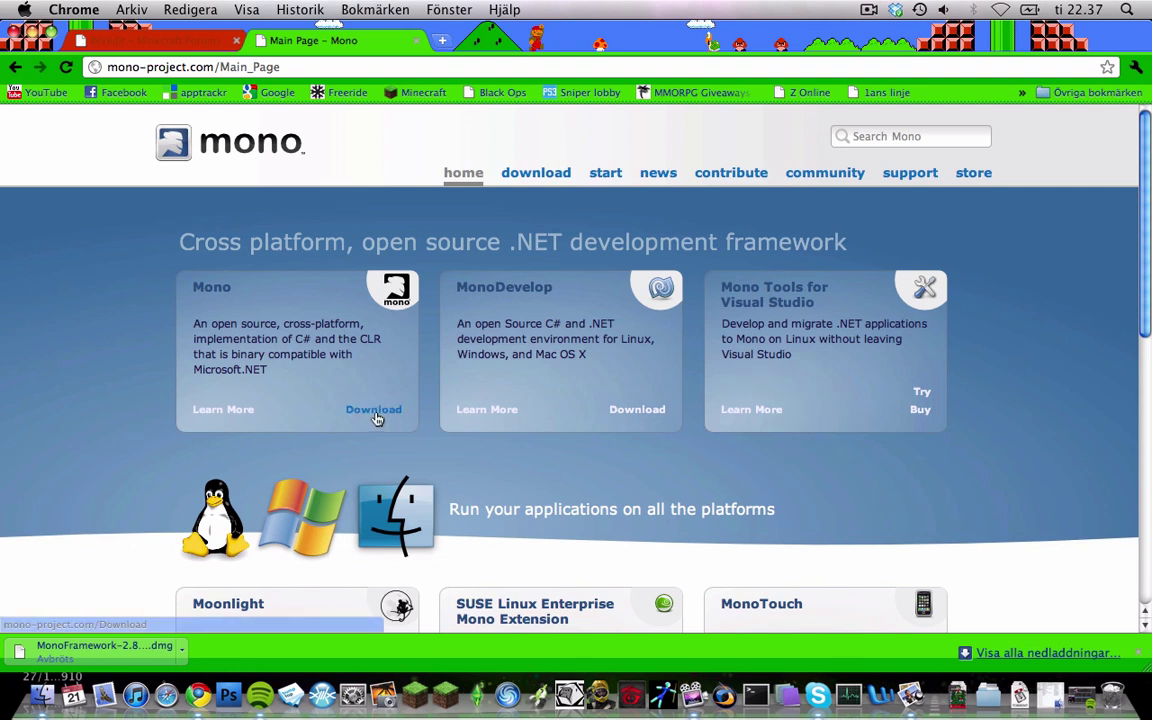
{"action": "left_click", "coordinate": [369, 421]}
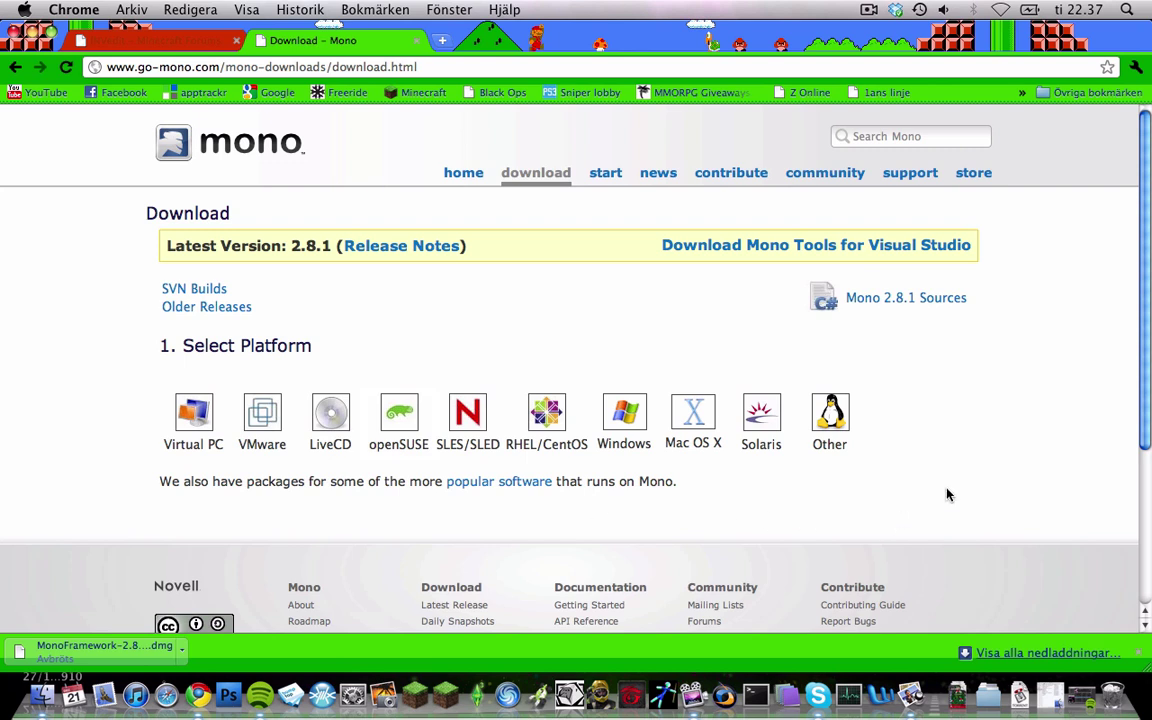
{"action": "scroll", "coordinate": [949, 494], "scroll_direction": "down", "scroll_amount": 1}
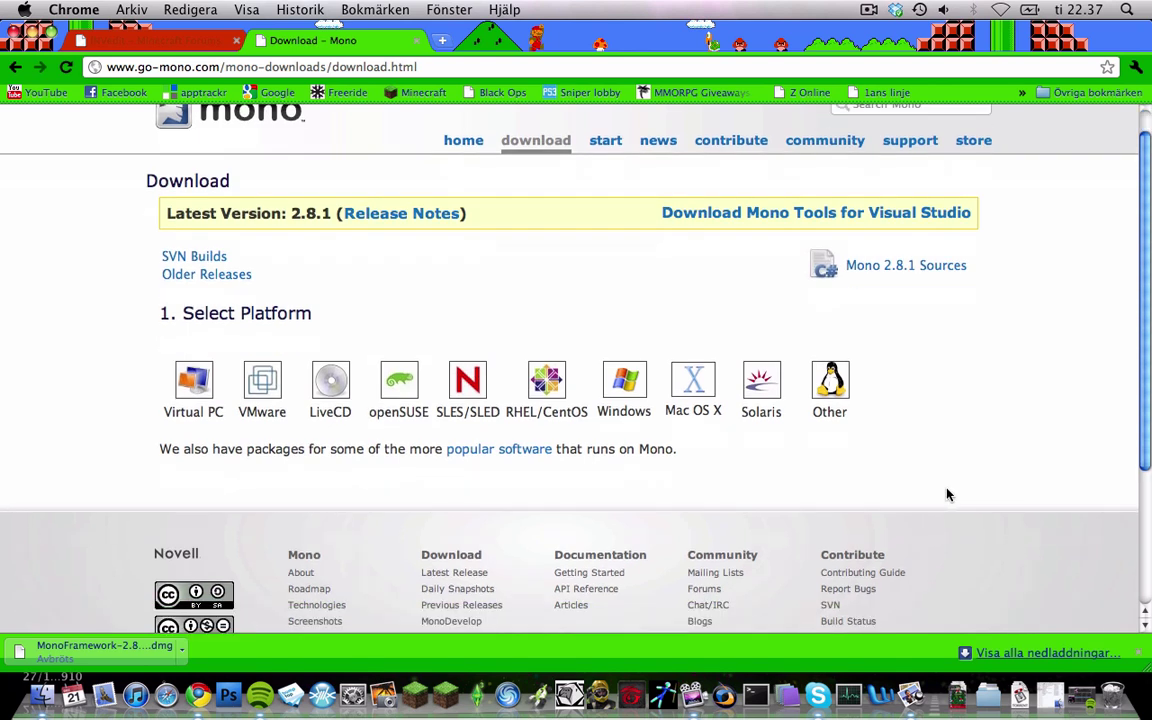
{"action": "left_click", "coordinate": [685, 388]}
{"action": "scroll", "coordinate": [555, 473], "scroll_direction": "down", "scroll_amount": 4}
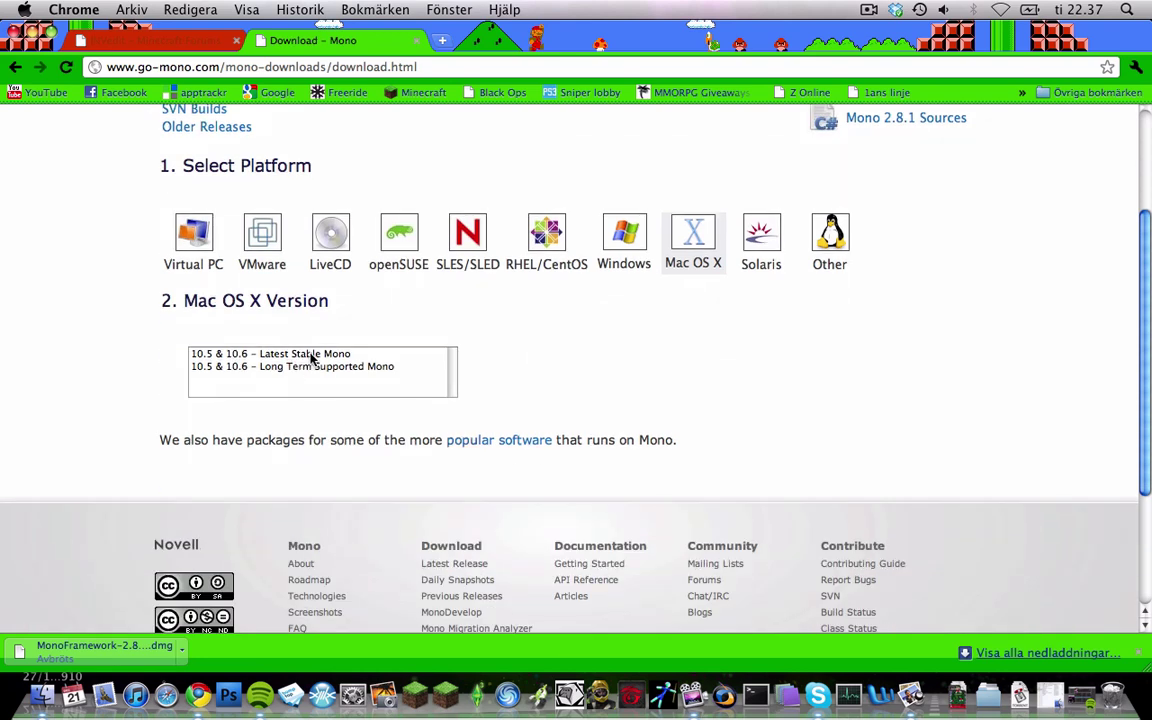
{"action": "left_click", "coordinate": [319, 355]}
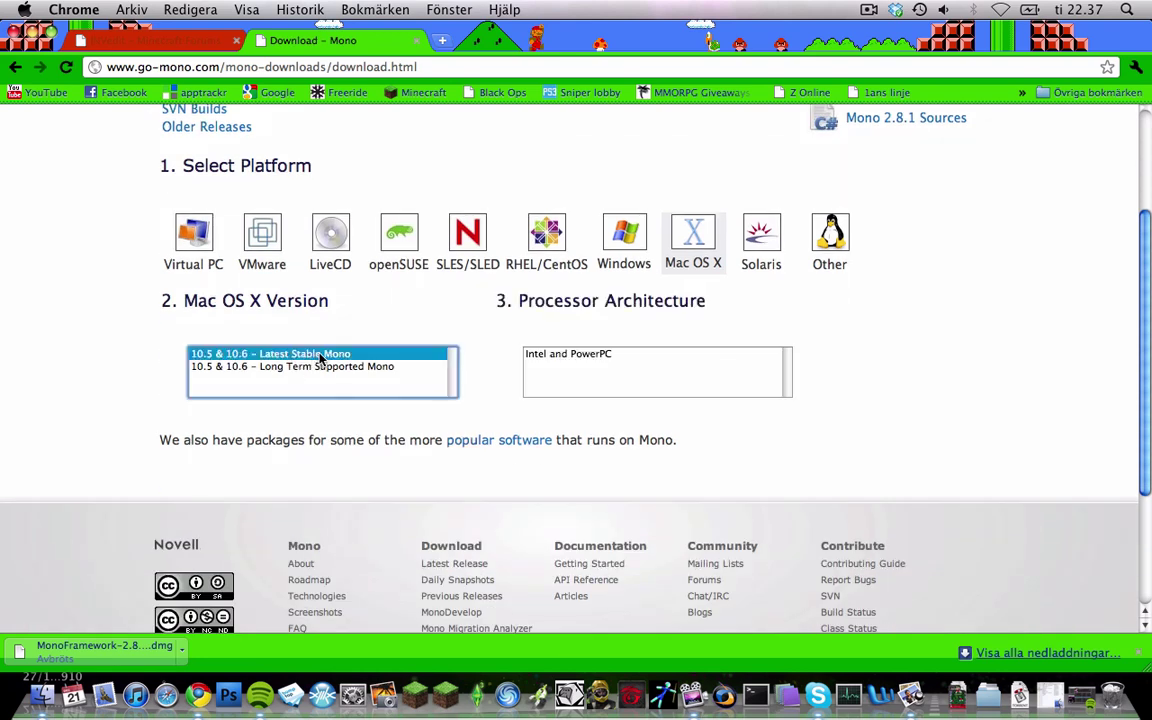
{"action": "left_click", "coordinate": [560, 354]}
{"action": "scroll", "coordinate": [300, 440], "scroll_direction": "down", "scroll_amount": 5}
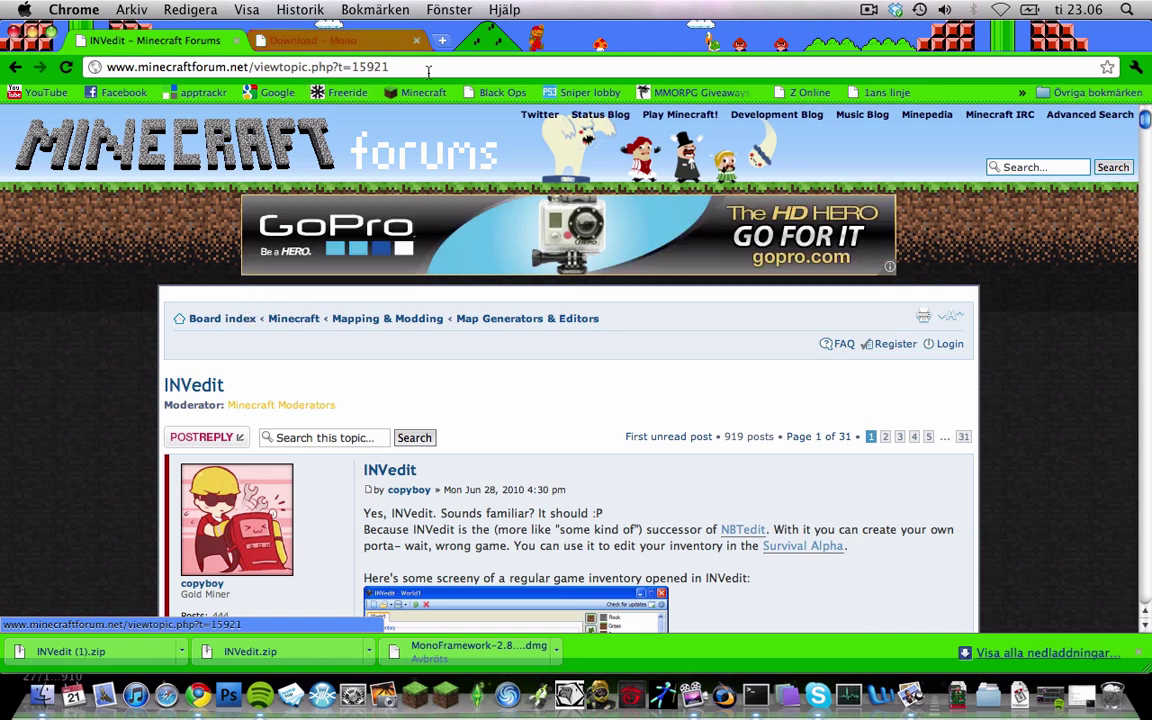
- Download INVedit through the forum post's 'Click me!' link and unzip INVedit (2).zip into INVedit 3
{"action": "left_click", "coordinate": [387, 64]}
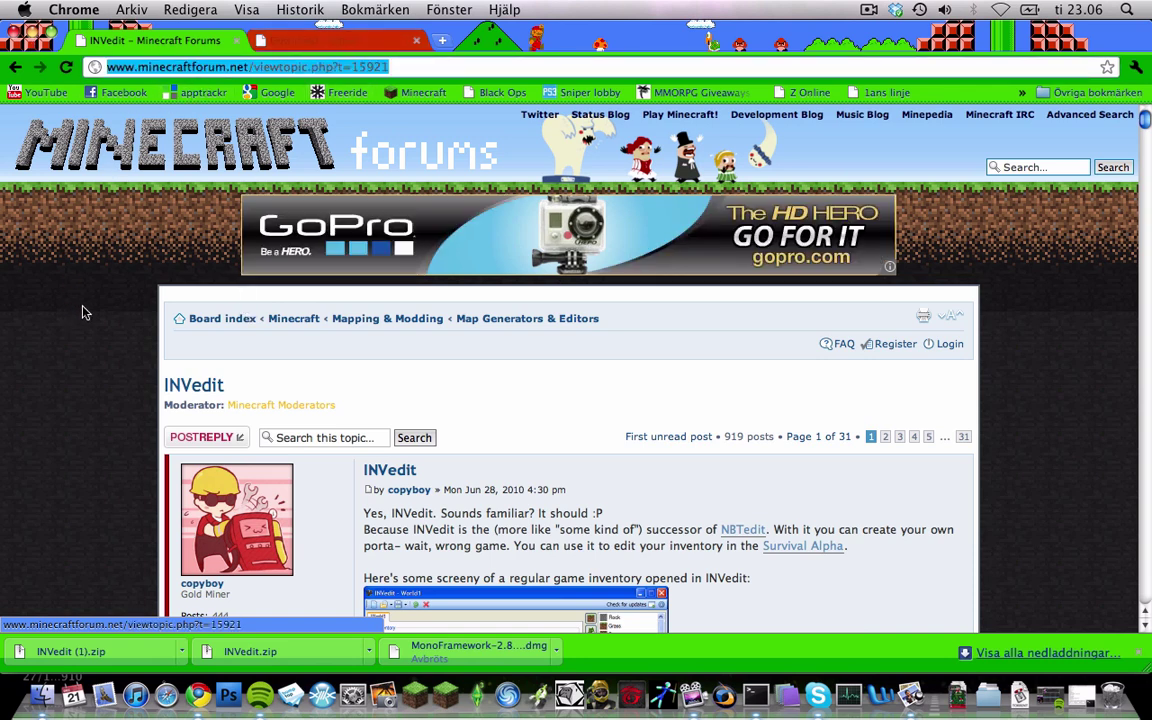
{"action": "left_click", "coordinate": [117, 285]}
{"action": "scroll", "coordinate": [117, 285], "scroll_direction": "down", "scroll_amount": 5}
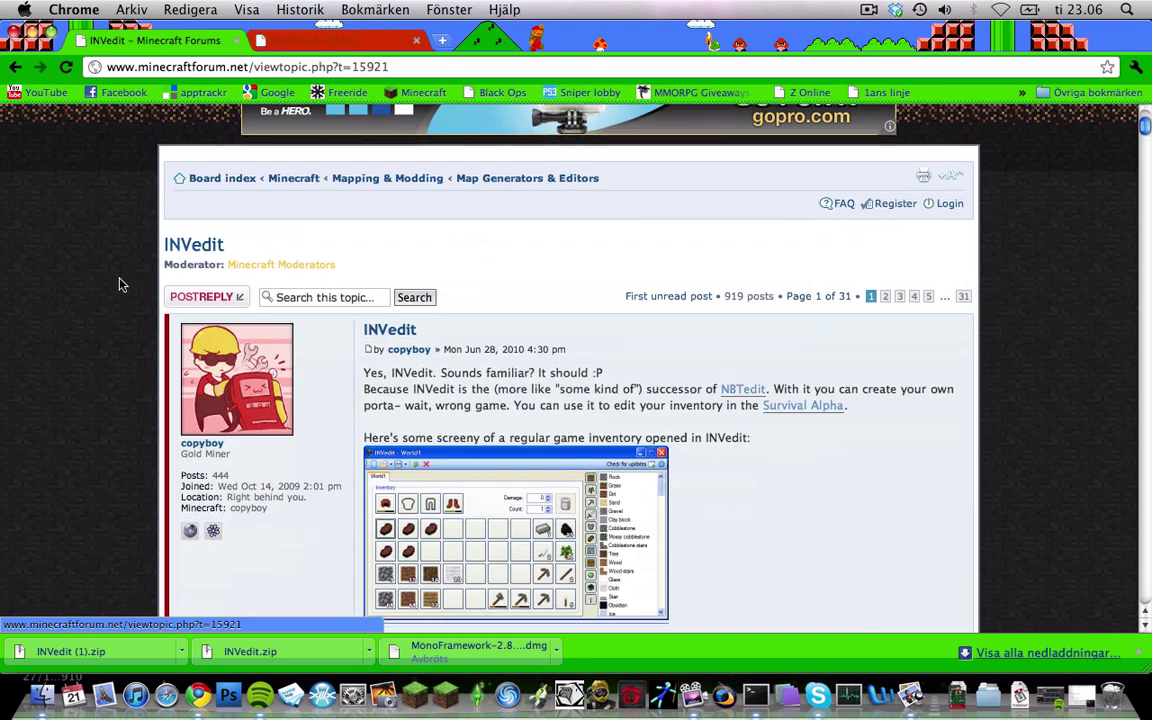
{"action": "scroll", "coordinate": [717, 391], "scroll_direction": "down", "scroll_amount": 4}
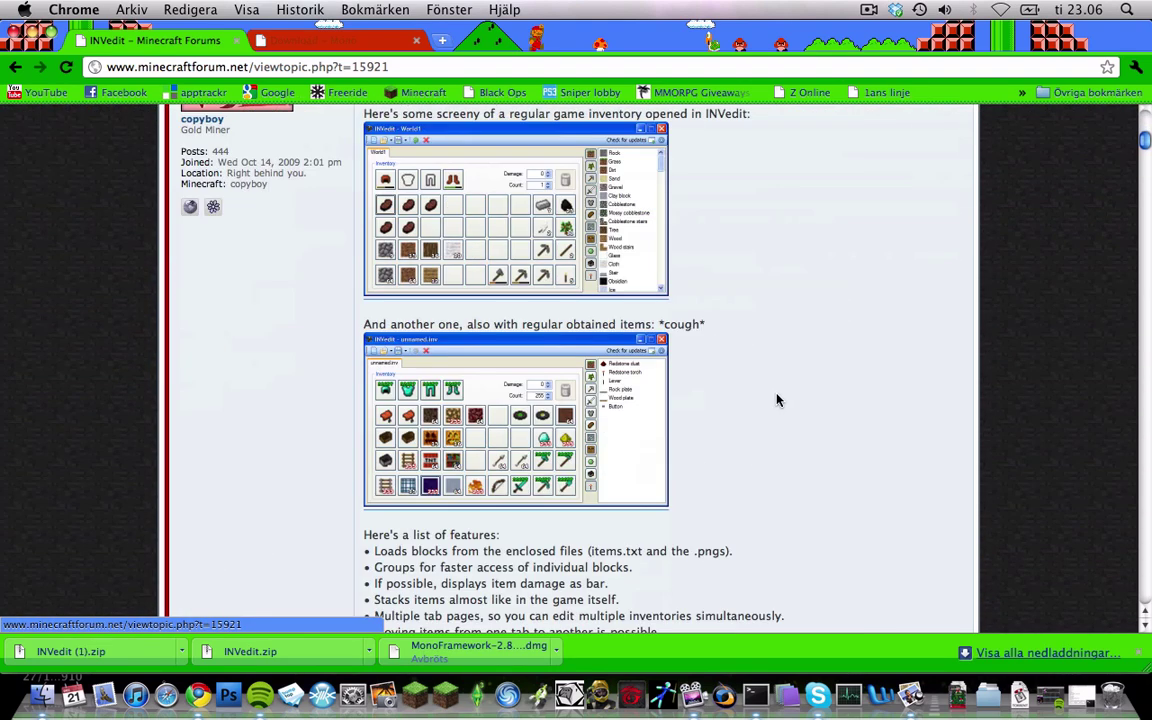
{"action": "scroll", "coordinate": [728, 442], "scroll_direction": "down", "scroll_amount": 2}
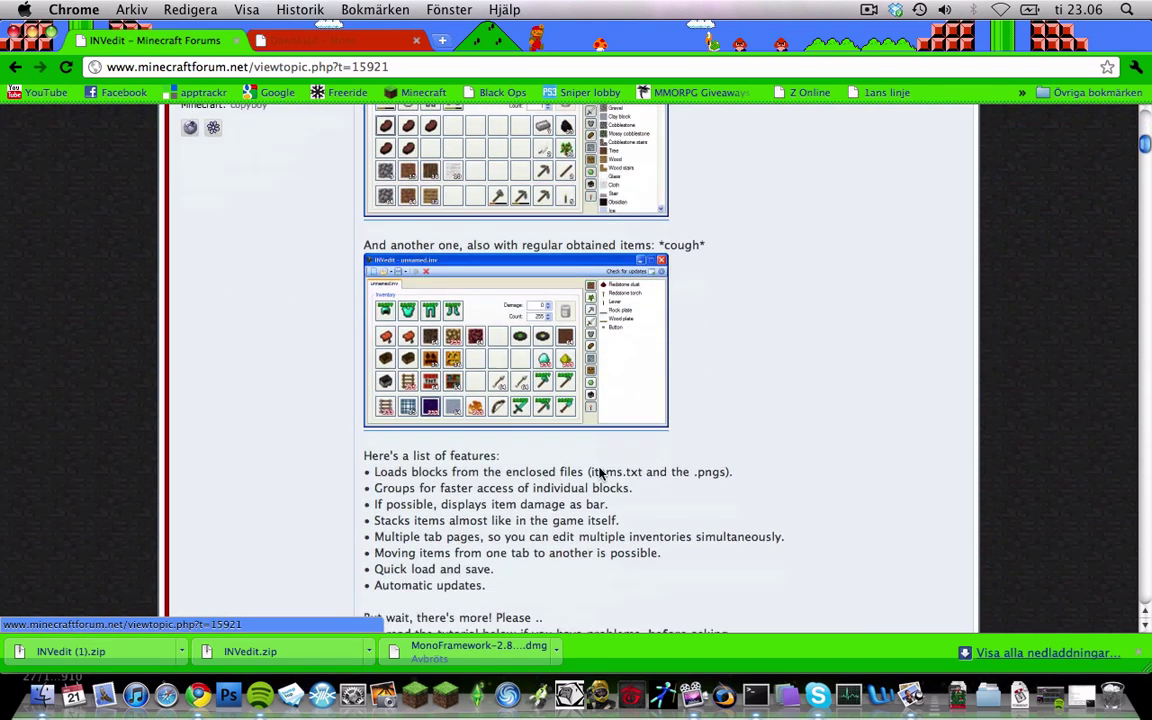
{"action": "scroll", "coordinate": [609, 521], "scroll_direction": "down", "scroll_amount": 2}
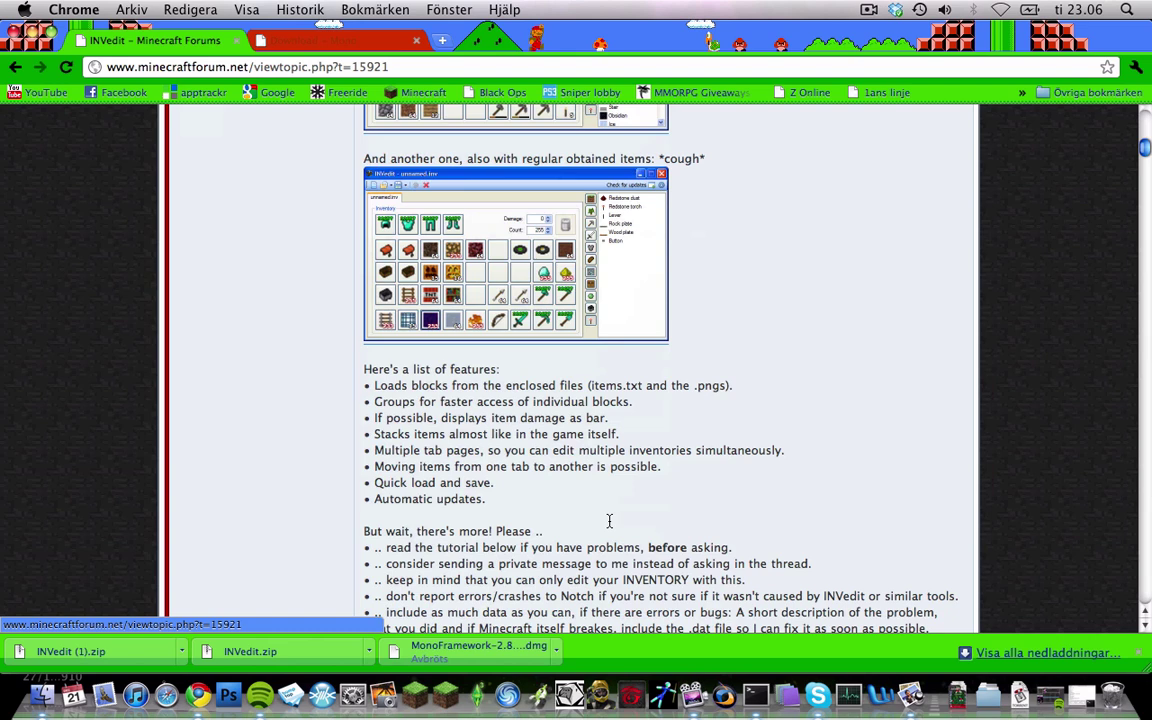
{"action": "scroll", "coordinate": [609, 521], "scroll_direction": "down", "scroll_amount": 4}
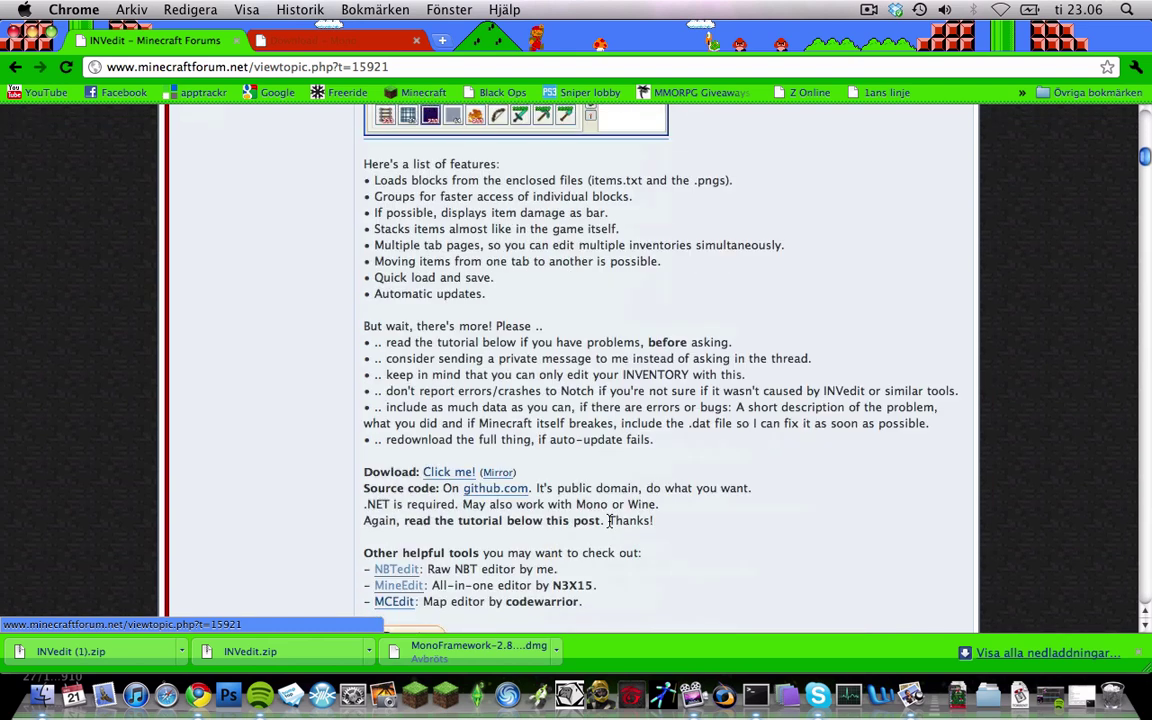
{"action": "left_click", "coordinate": [443, 474]}
{"action": "left_click", "coordinate": [88, 651]}
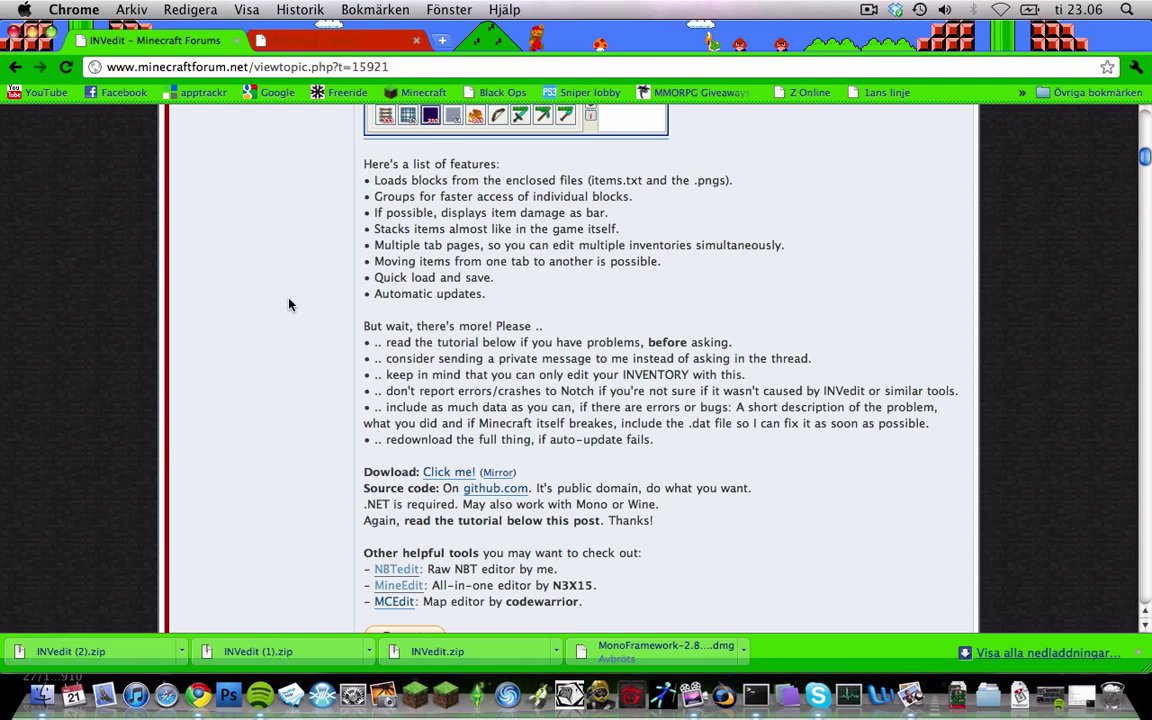
{"action": "left_click", "coordinate": [34, 40]}
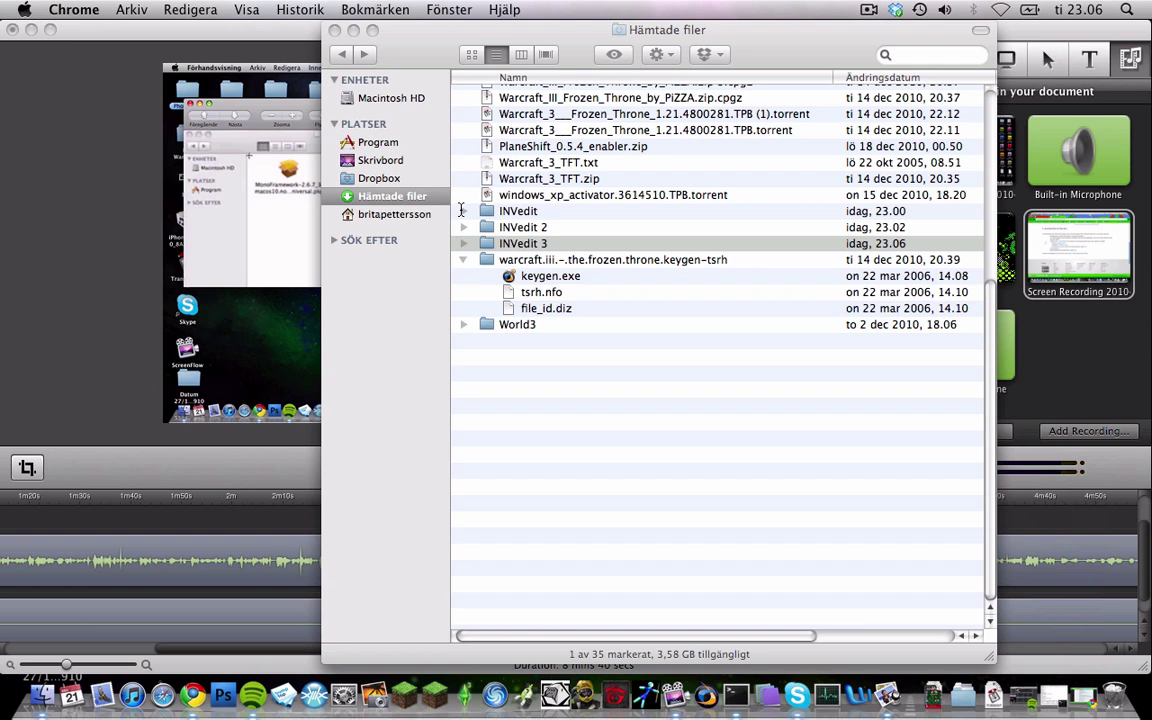
- Expand the INVedit folder to check INVedit.exe, NBT.dll and its image and text files, then select it
{"action": "left_click", "coordinate": [463, 211]}
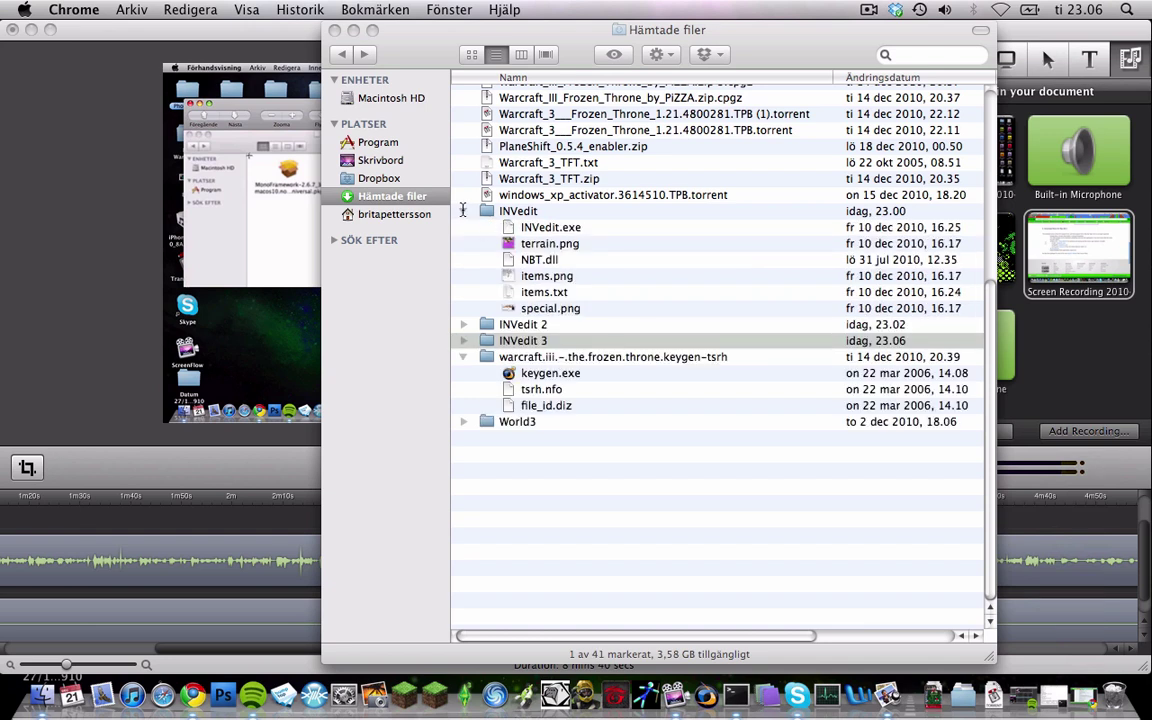
{"action": "left_click", "coordinate": [463, 211]}
{"action": "left_click", "coordinate": [490, 211]}
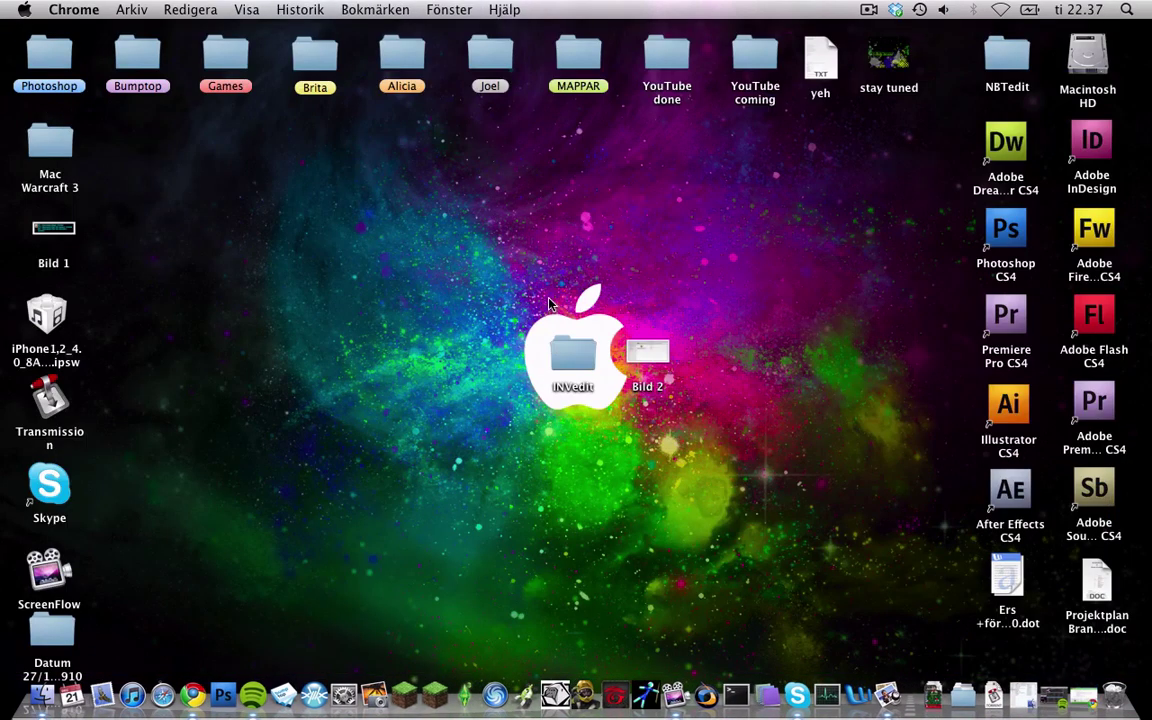
{"action": "double_click", "coordinate": [650, 353]}
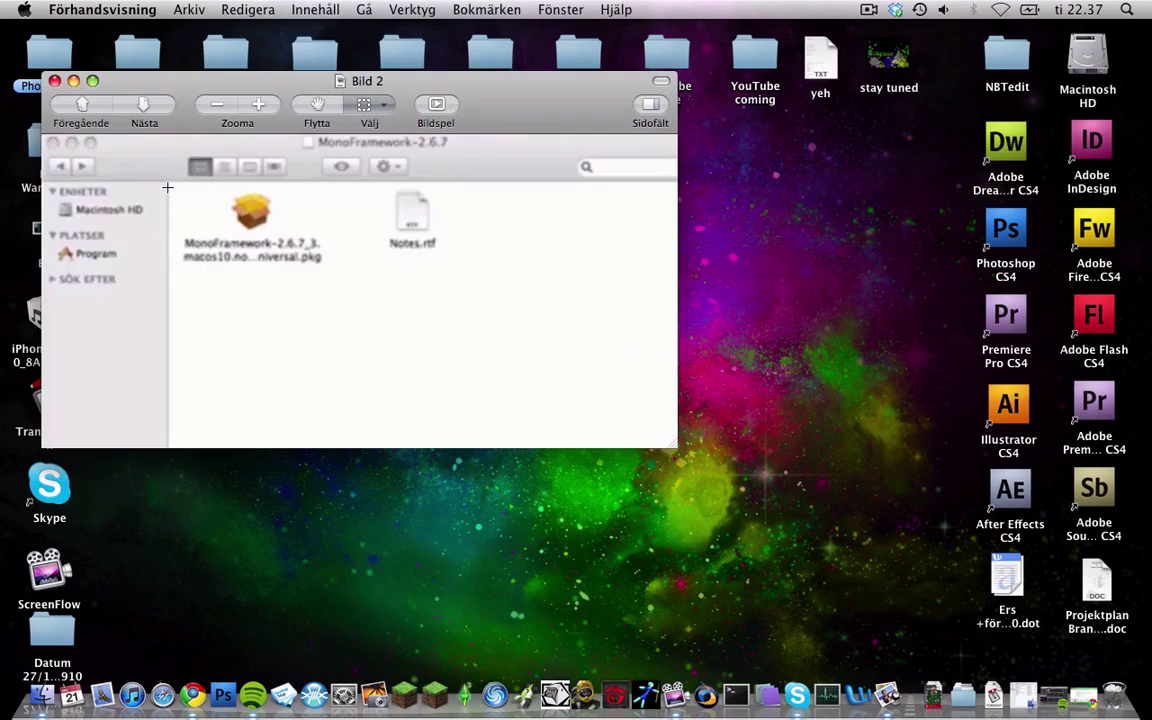
{"action": "left_click_drag", "start_coordinate": [172, 185], "coordinate": [374, 315]}
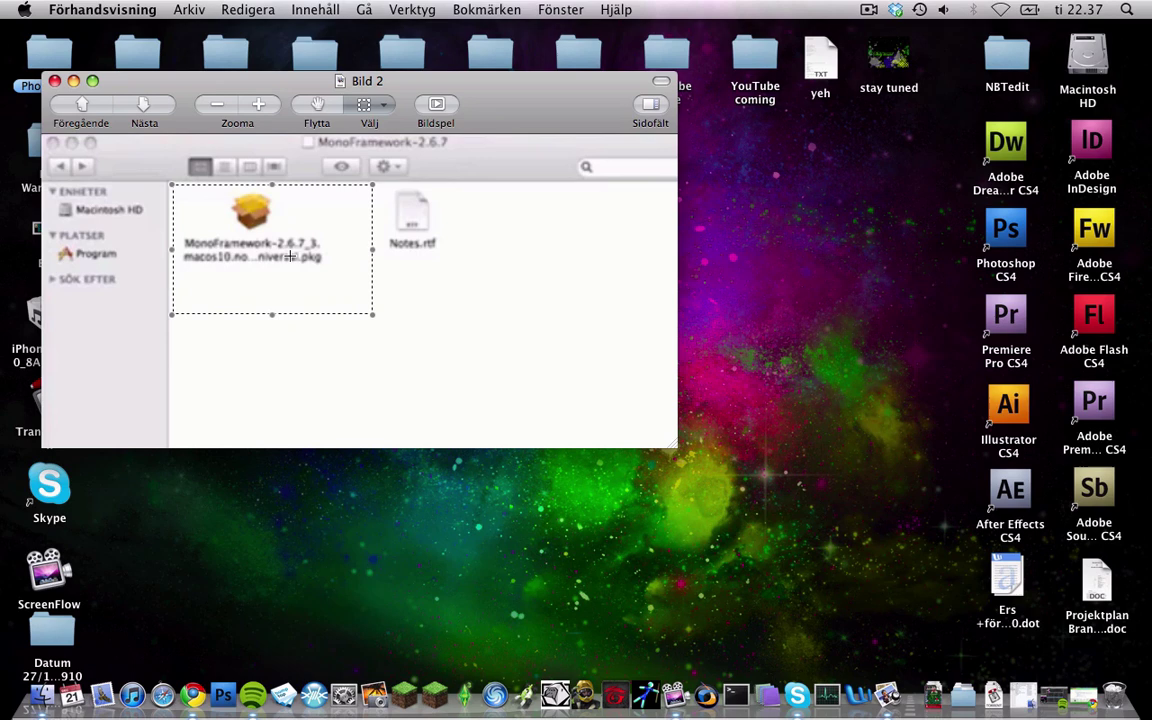
{"action": "mouse_move", "coordinate": [261, 234]}
{"action": "left_mouse_down"}
{"action": "mouse_move", "coordinate": [356, 294]}
{"action": "mouse_move", "coordinate": [256, 240]}
{"action": "left_mouse_up"}
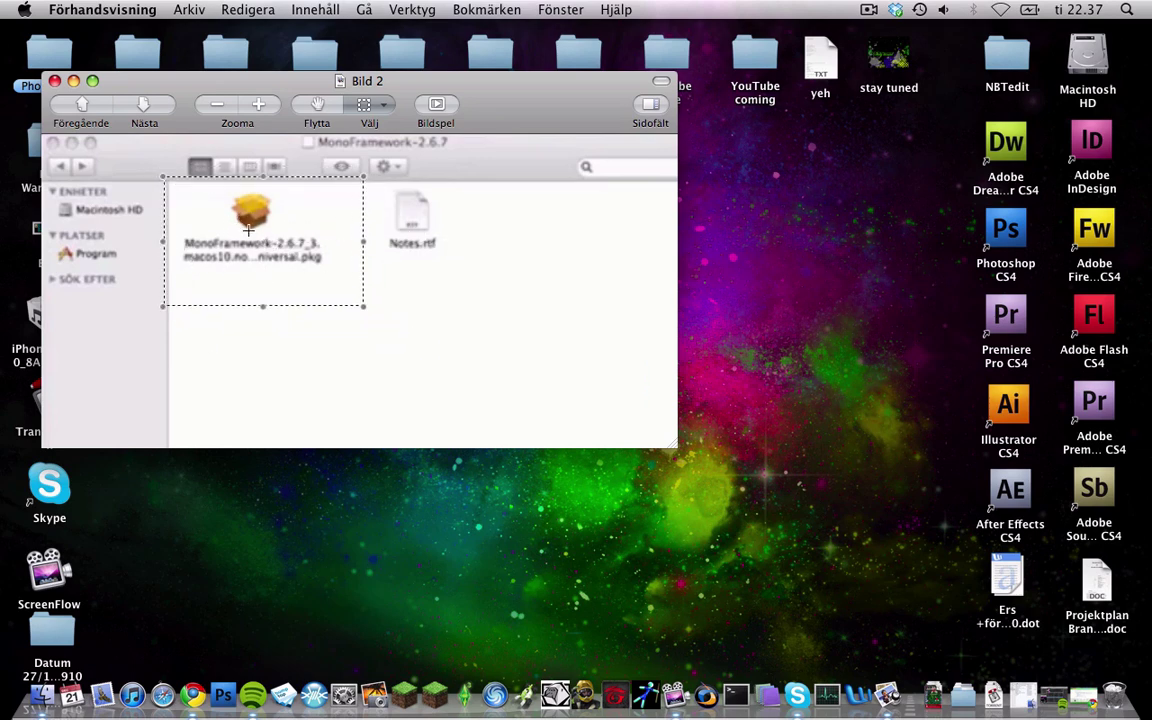
{"action": "left_click", "coordinate": [256, 240]}
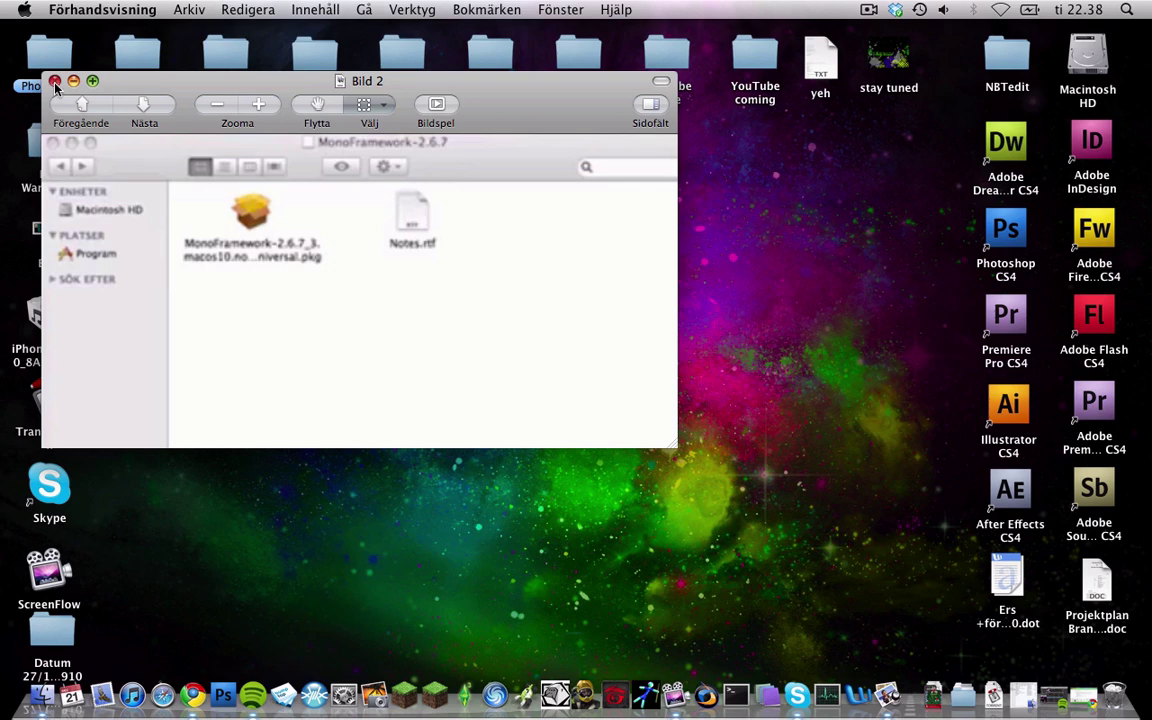
{"action": "left_click", "coordinate": [55, 81]}
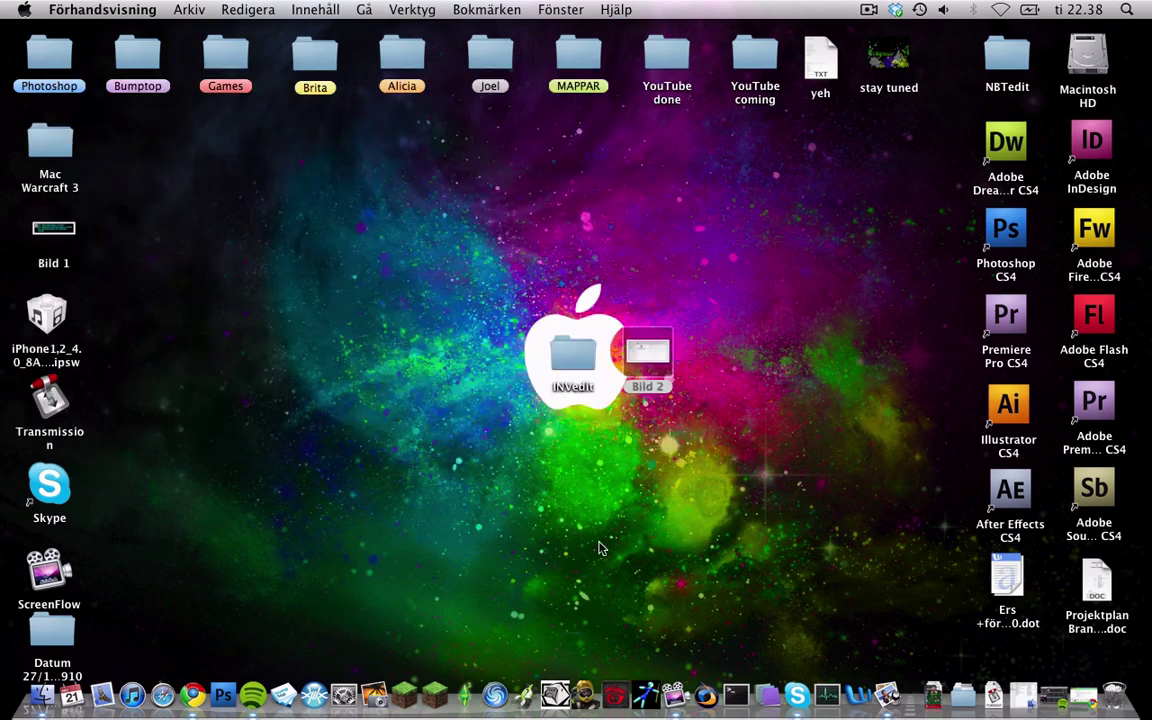
- Open Terminal and run cd desktop and ls to list the desktop's contents
{"action": "left_click", "coordinate": [737, 690]}
{"action": "left_click_drag", "start_coordinate": [725, 110], "coordinate": [851, 132]}
{"action": "left_click_drag", "start_coordinate": [505, 325], "coordinate": [605, 455]}
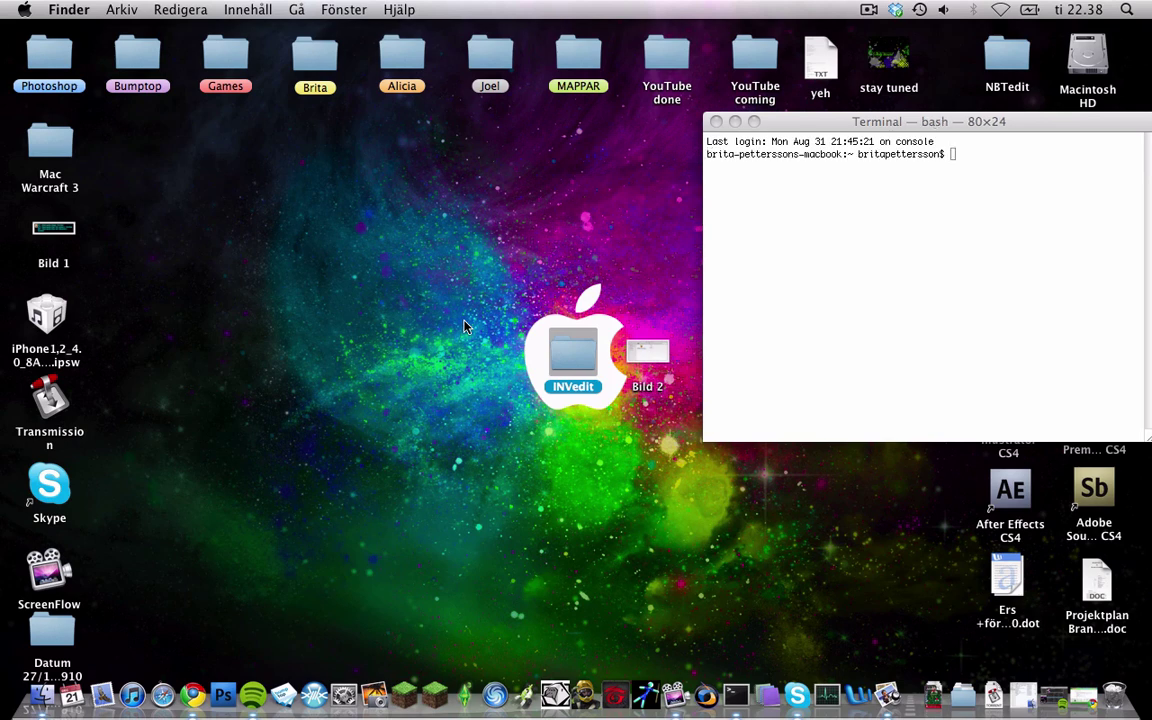
{"action": "left_click", "coordinate": [905, 249]}
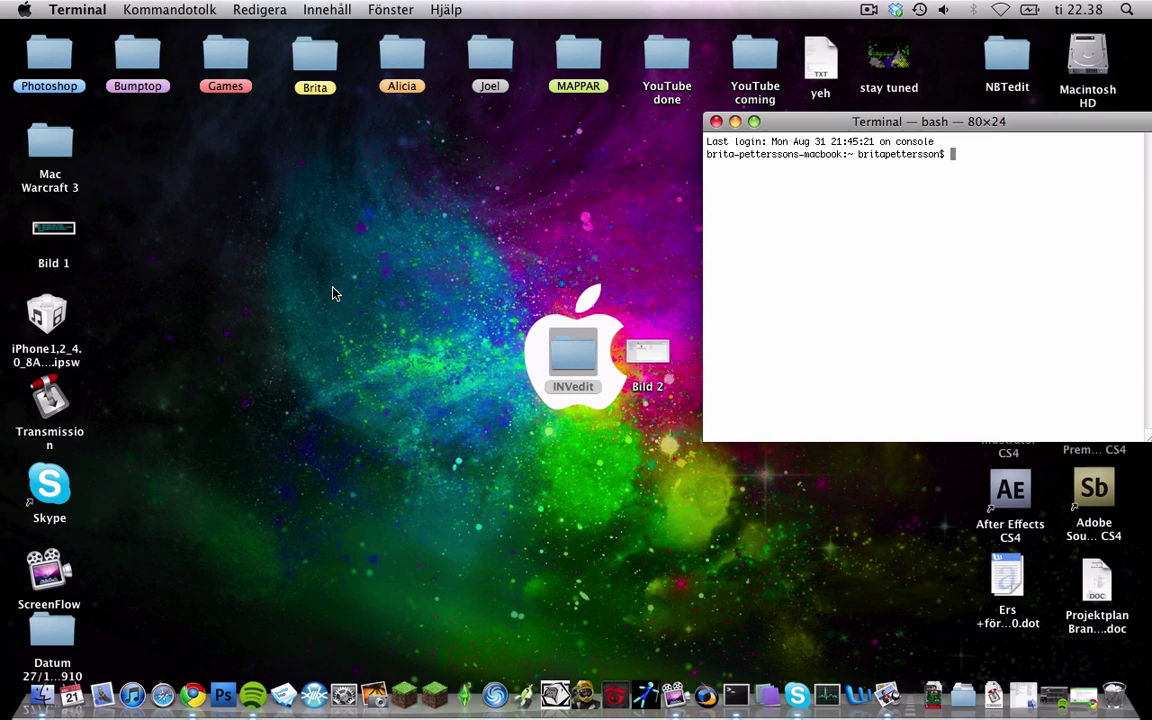
{"action": "type", "text": "cd des"}
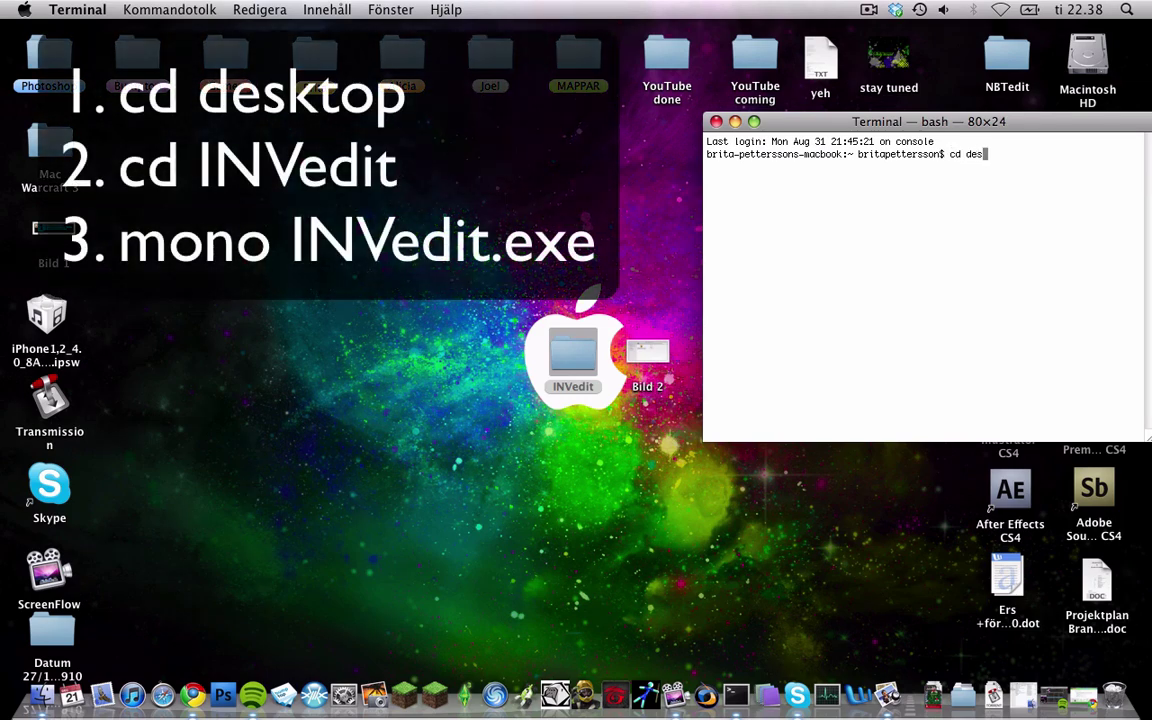
{"action": "type", "text": "ktop"}
{"action": "key", "text": "Return"}
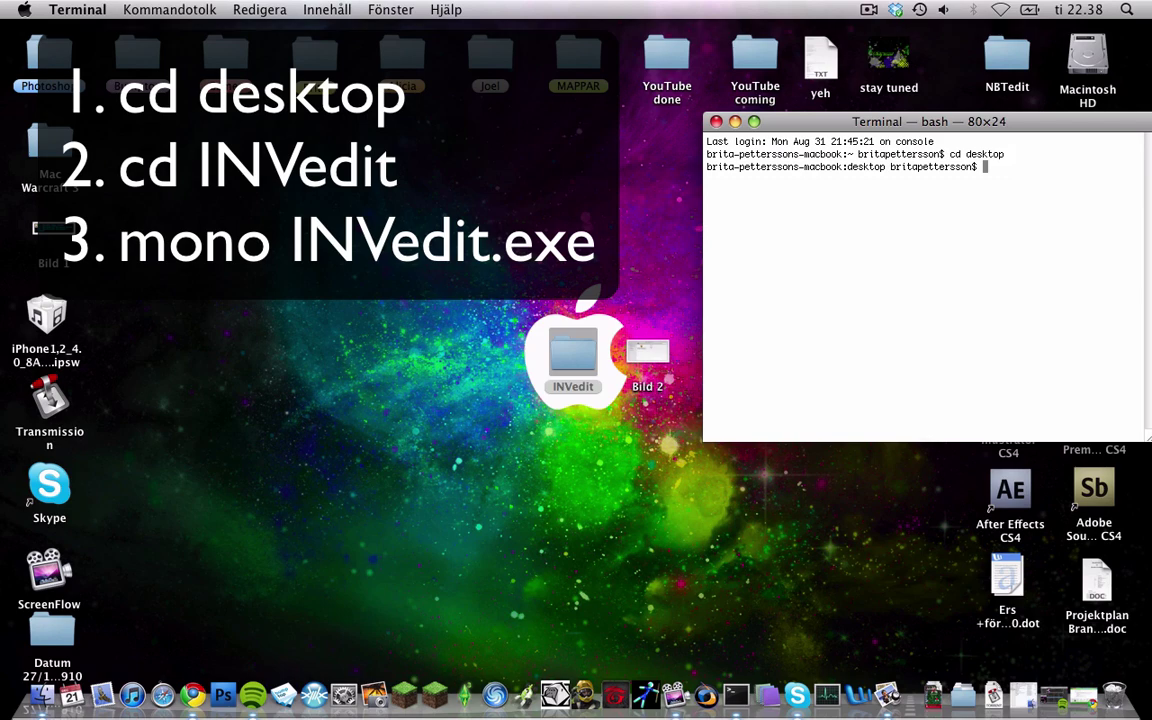
{"action": "type", "text": "ls"}
{"action": "key", "text": "Return"}
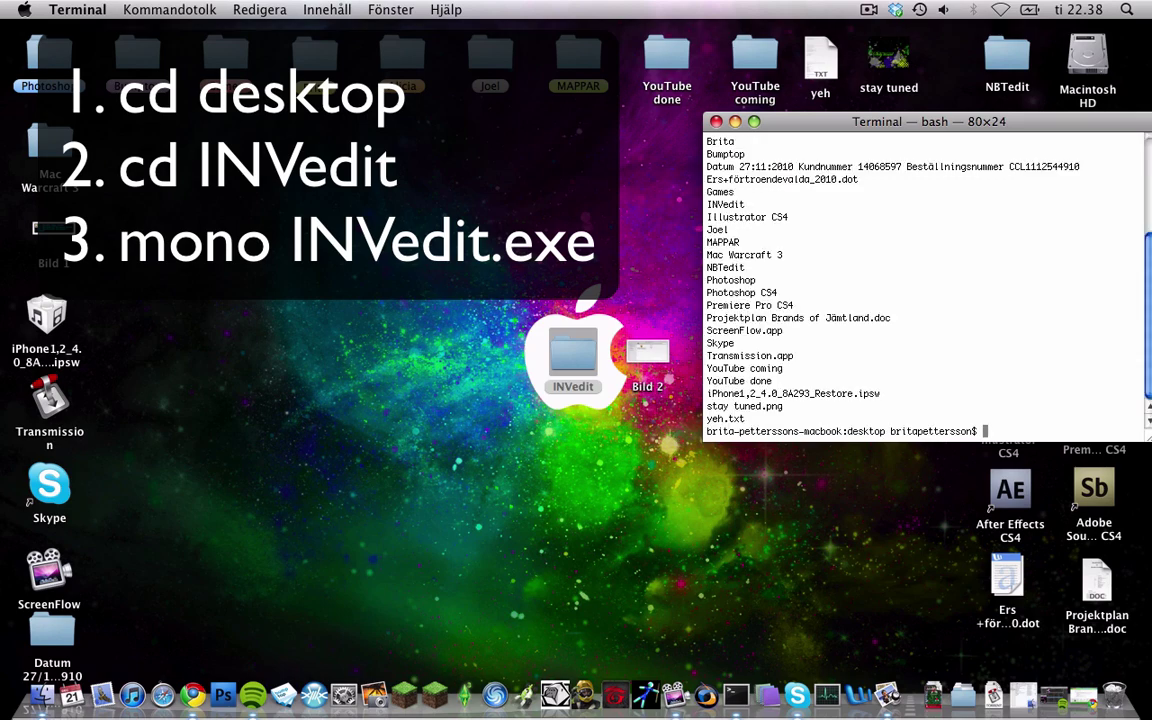
{"action": "scroll", "coordinate": [878, 280], "scroll_direction": "up", "scroll_amount": 5}
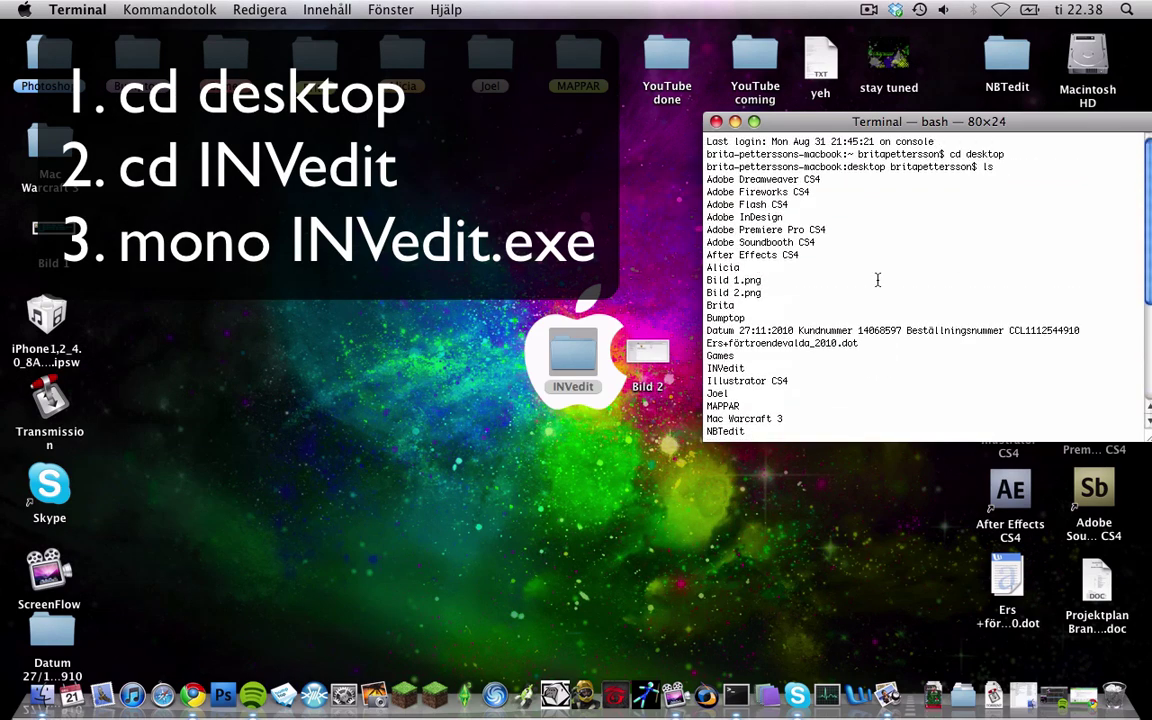
{"action": "scroll", "coordinate": [878, 280], "scroll_direction": "down", "scroll_amount": 5}
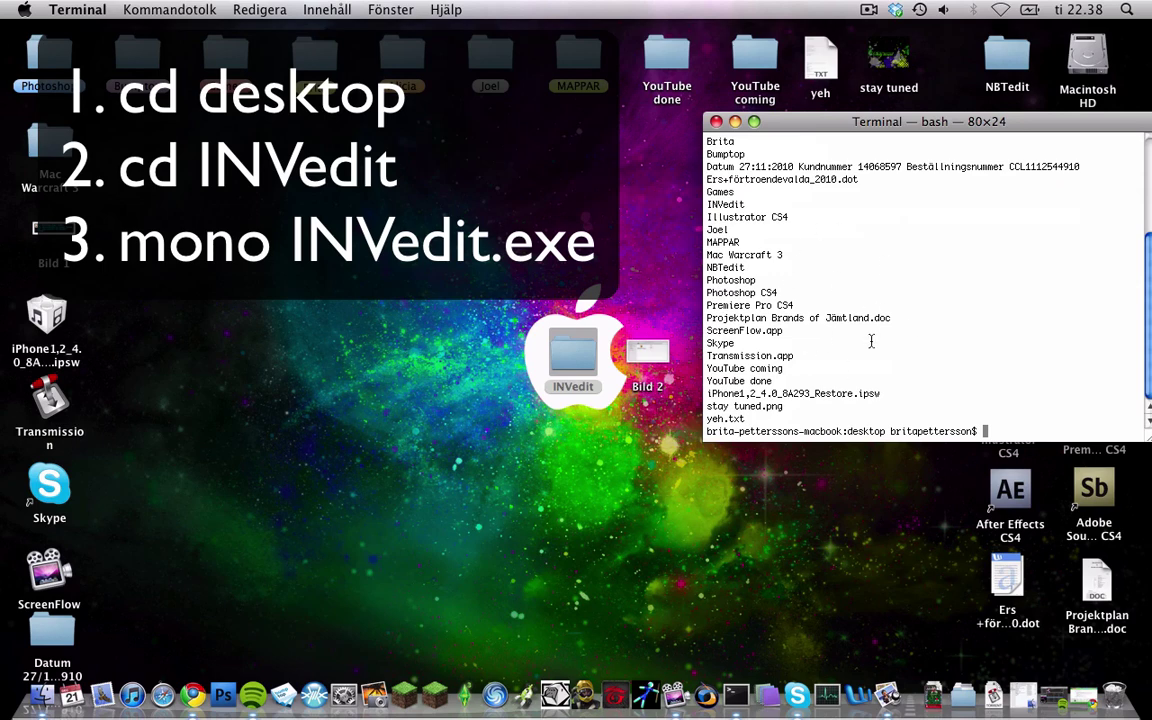
- Change into the INVedit folder, list its files, and run mono INVedit.exe
{"action": "type", "text": "cd INVedit"}
{"action": "key", "text": "Return"}
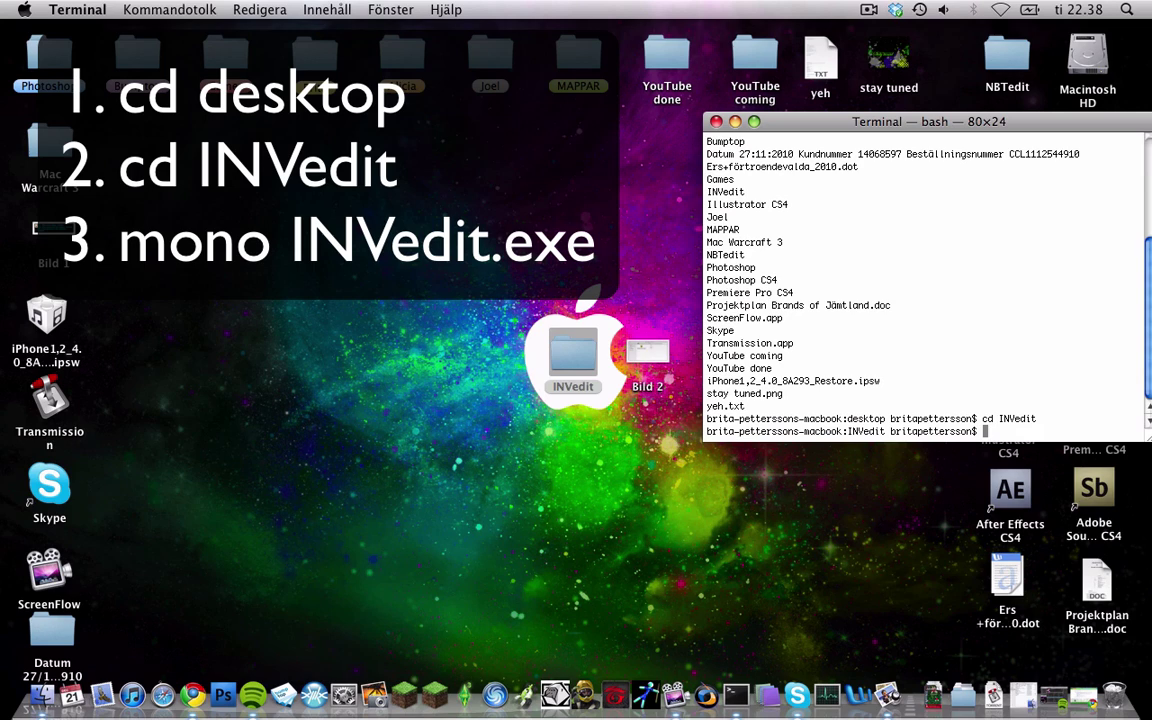
{"action": "type", "text": "ls"}
{"action": "key", "text": "Return"}
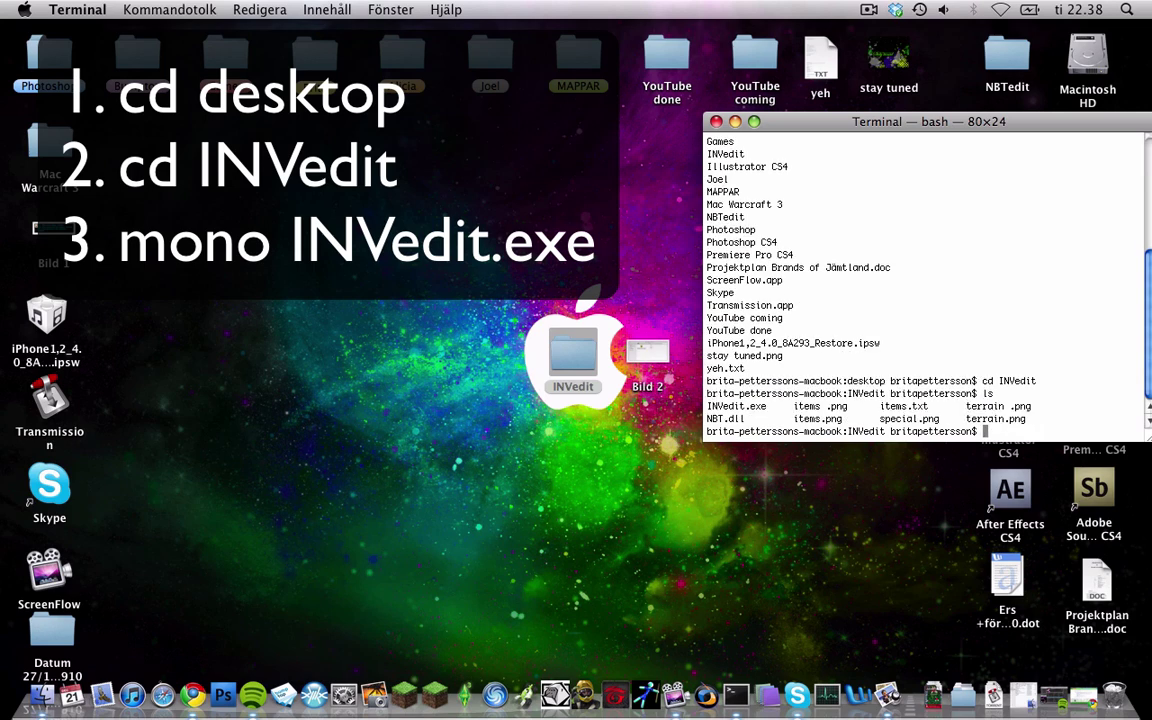
{"action": "left_click_drag", "start_coordinate": [707, 406], "coordinate": [775, 409]}
{"action": "left_click", "coordinate": [773, 407]}
{"action": "type", "text": "mono INVedit.exe"}
{"action": "key", "text": "Return"}
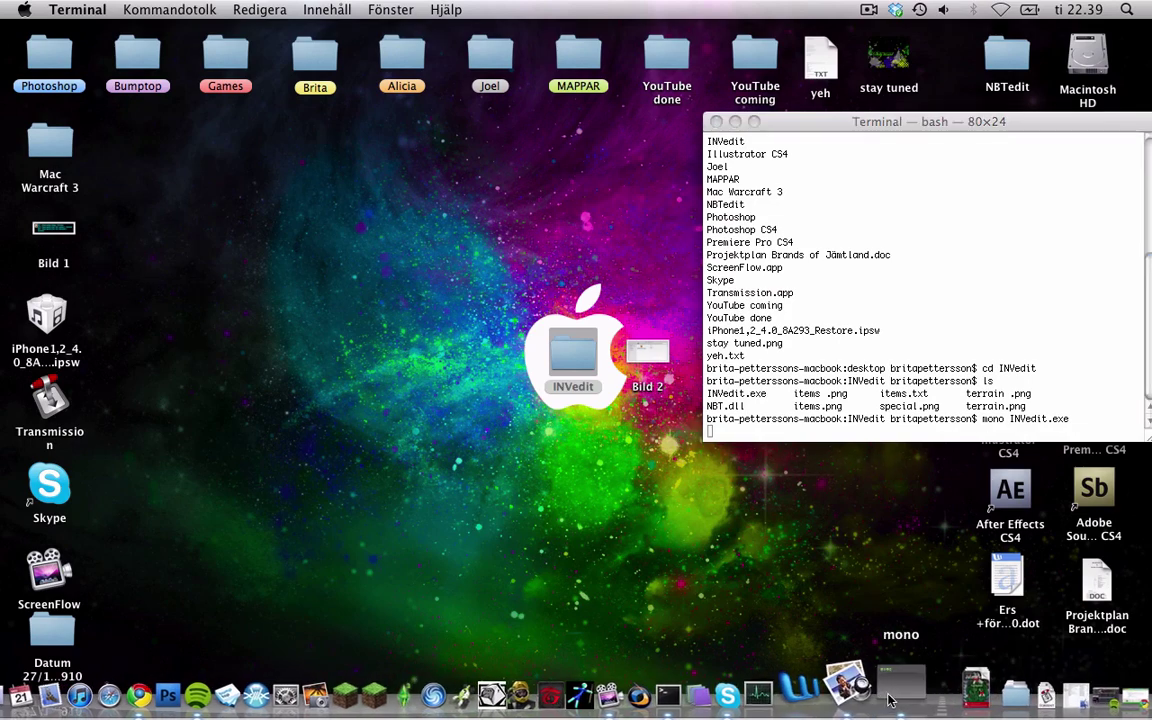
{"action": "left_click", "coordinate": [736, 122]}
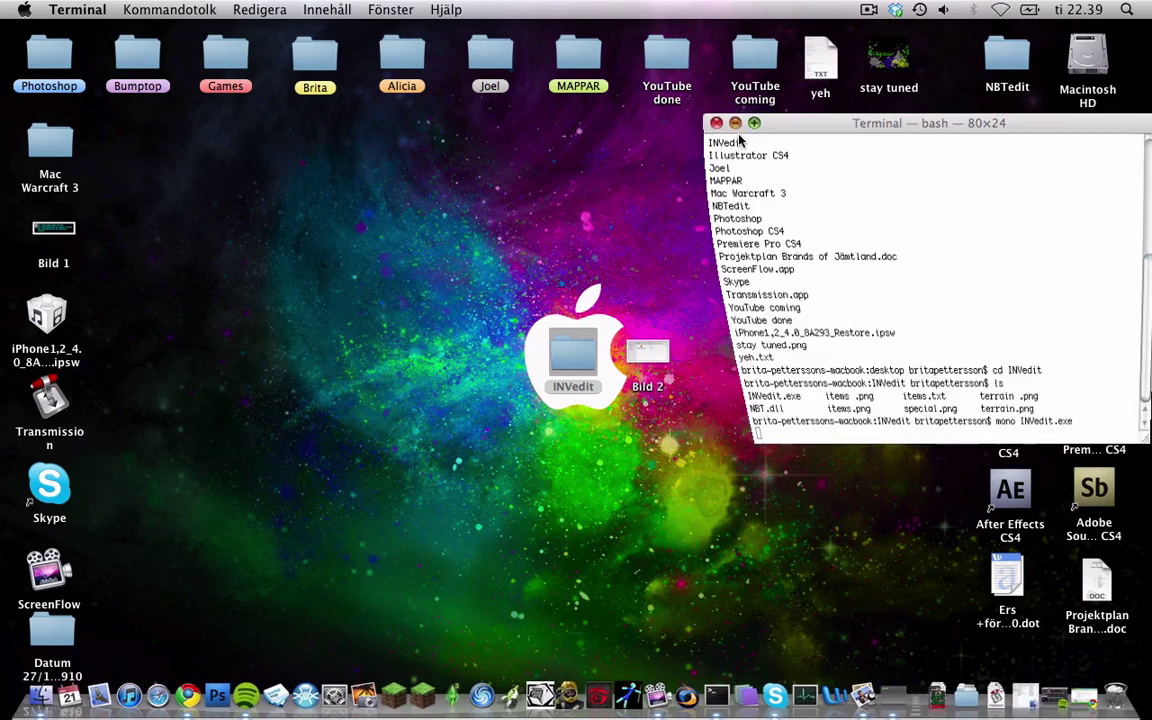
- Center the INVedit window and open the Open from game dialog
{"action": "left_click_drag", "start_coordinate": [370, 30], "coordinate": [605, 181]}
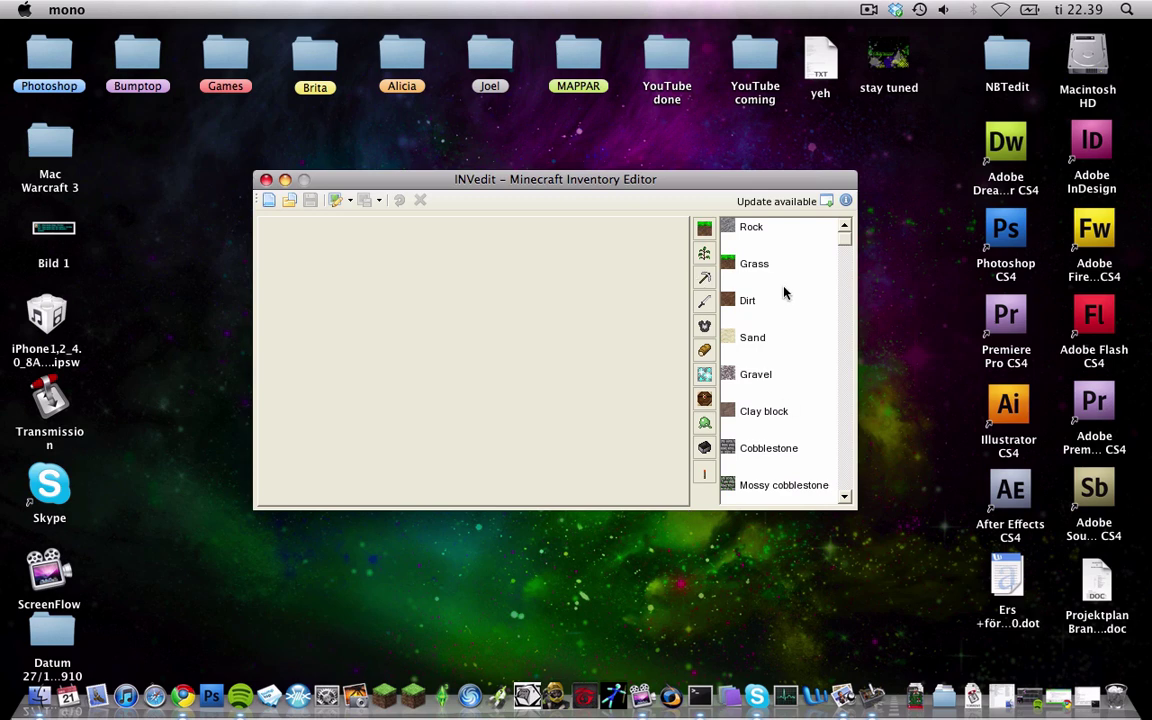
{"action": "left_click_drag", "start_coordinate": [844, 238], "coordinate": [810, 237]}
{"action": "left_click", "coordinate": [338, 203]}
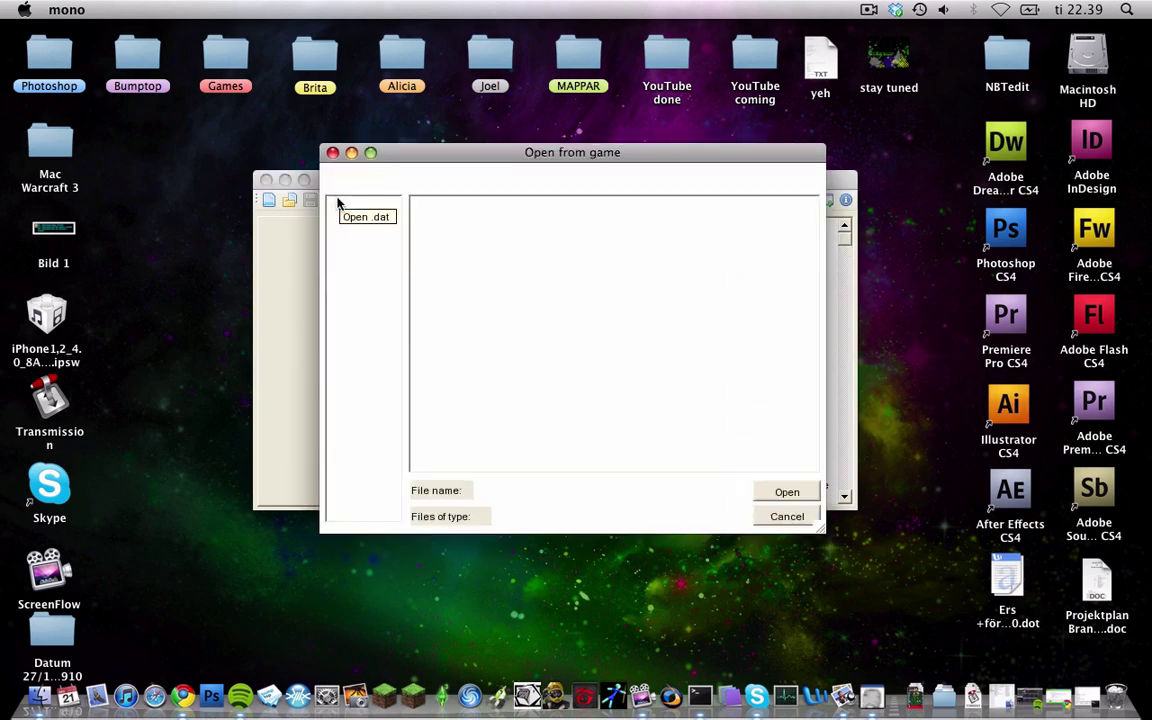
- Browse up to the computer's top-level locations and back into the Personal folder
{"action": "left_click", "coordinate": [690, 180]}
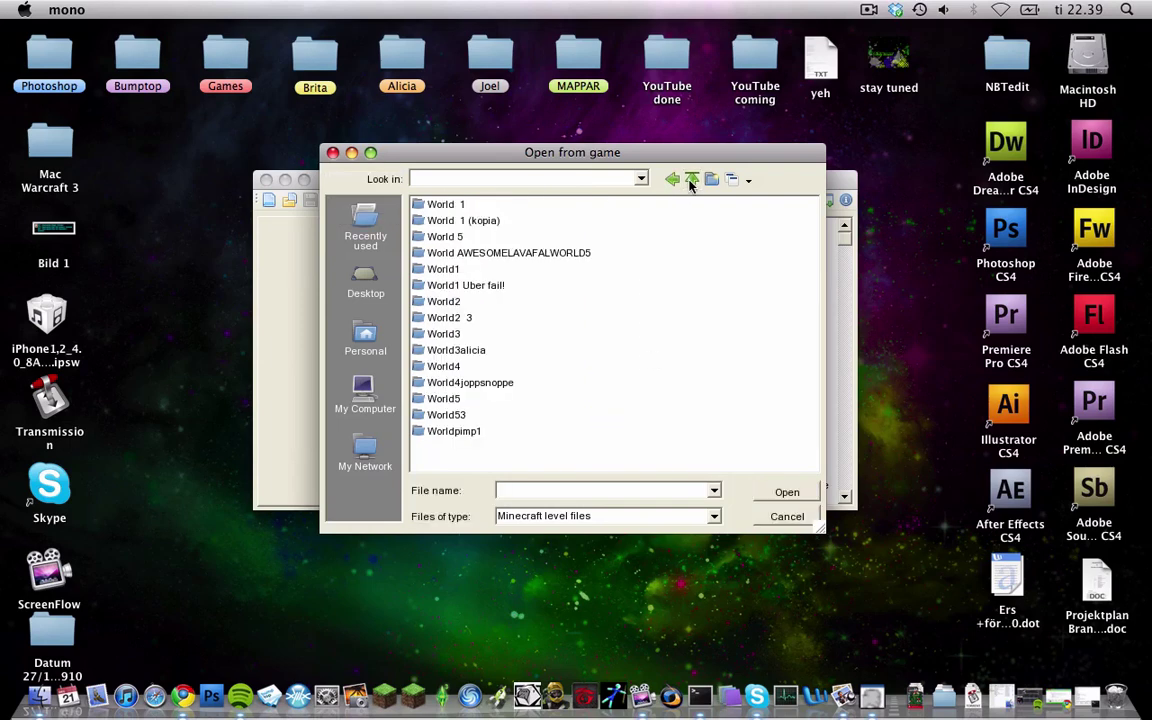
{"action": "left_click", "coordinate": [690, 180]}
{"action": "left_click", "coordinate": [690, 180]}
{"action": "left_click", "coordinate": [690, 180]}
{"action": "left_click", "coordinate": [690, 180]}
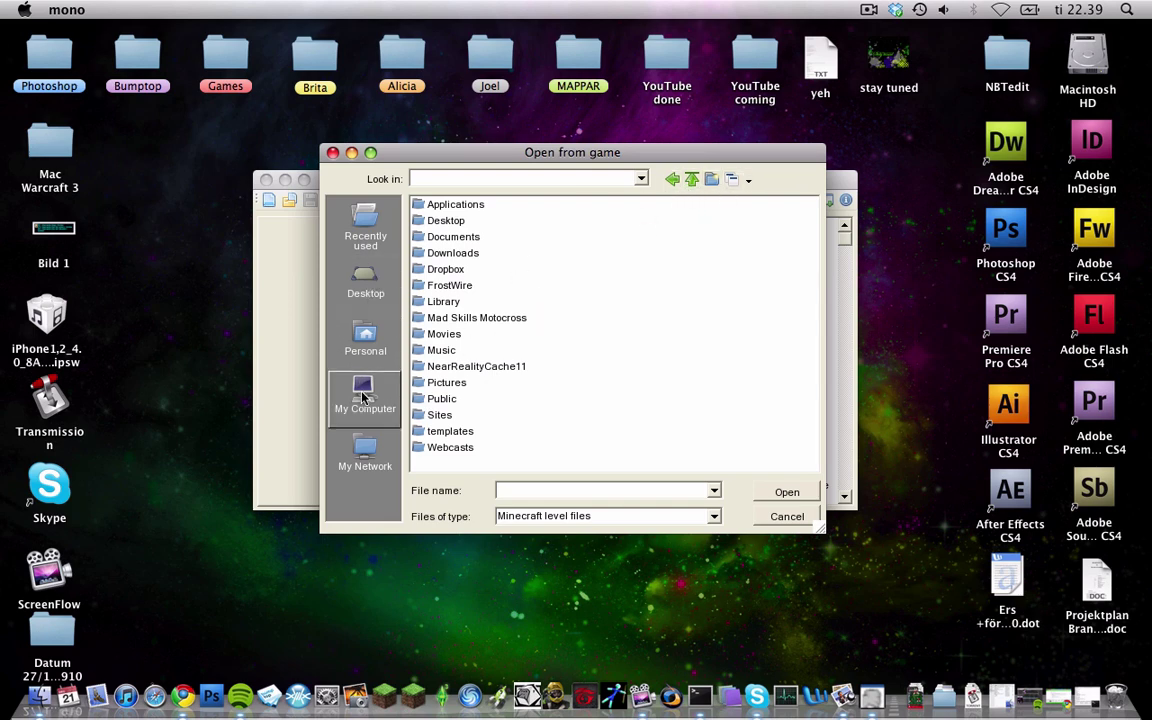
{"action": "left_click", "coordinate": [364, 396]}
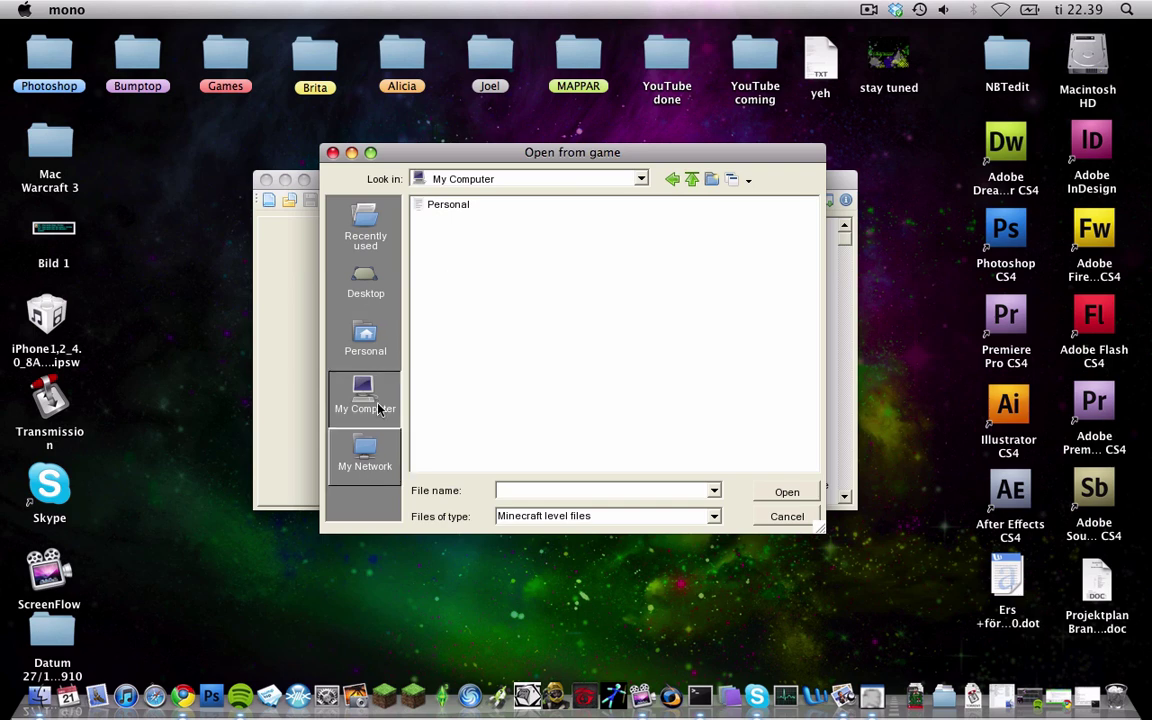
{"action": "double_click", "coordinate": [448, 206]}
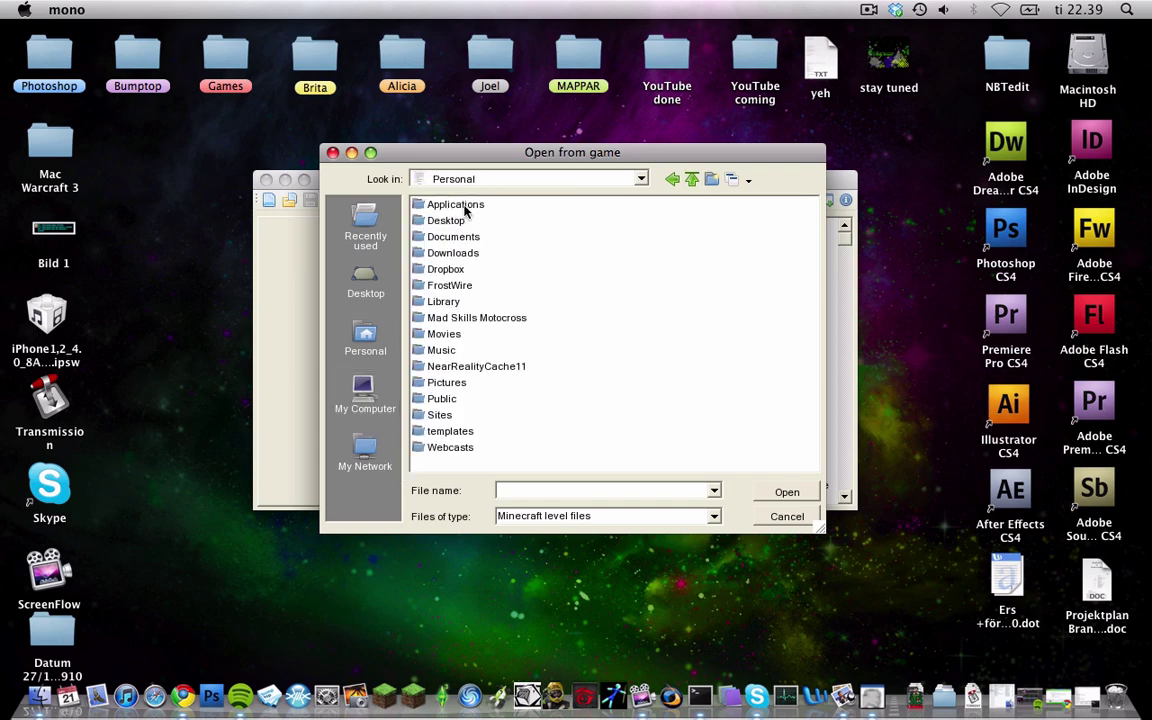
{"action": "double_click", "coordinate": [458, 205]}
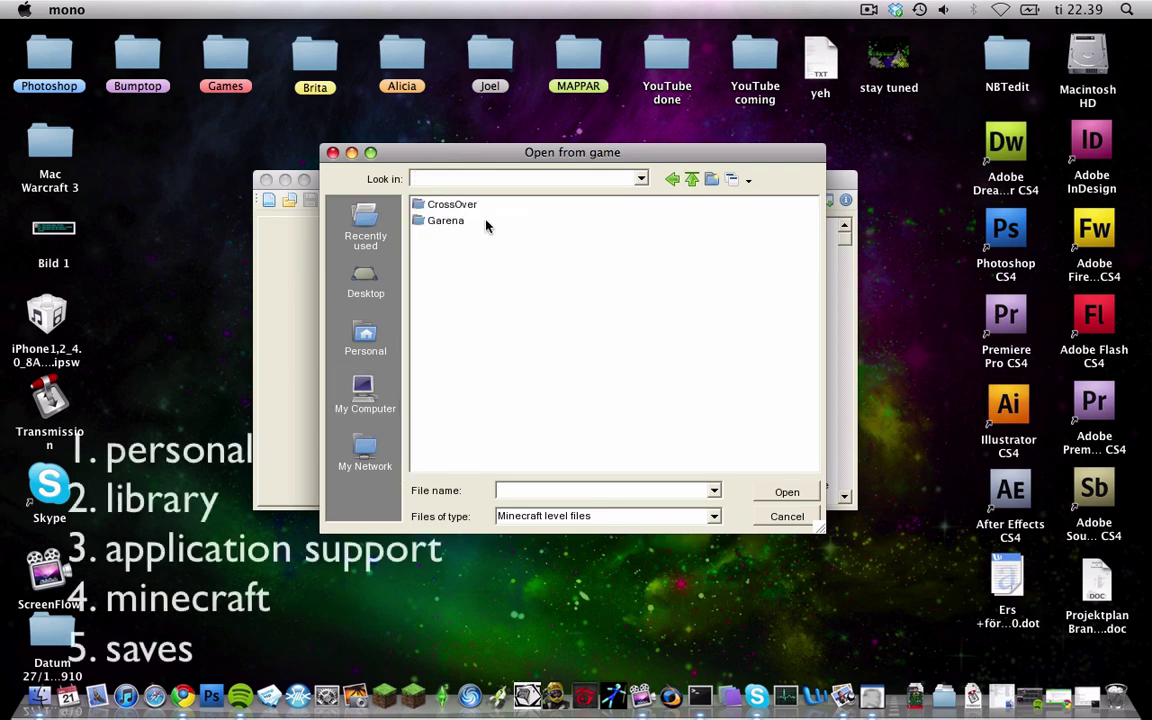
{"action": "left_click", "coordinate": [691, 179]}
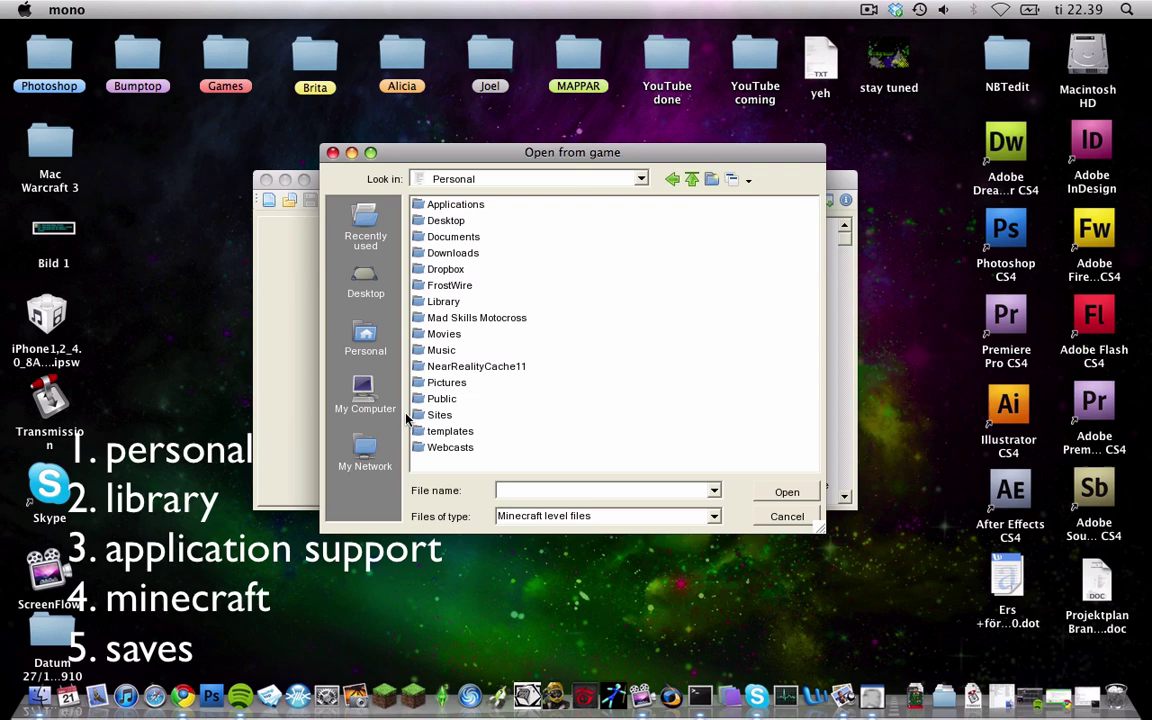
- Navigate Personal > Library > Application Support > minecraft > saves > World2 and select level.dat
{"action": "left_click", "coordinate": [384, 341]}
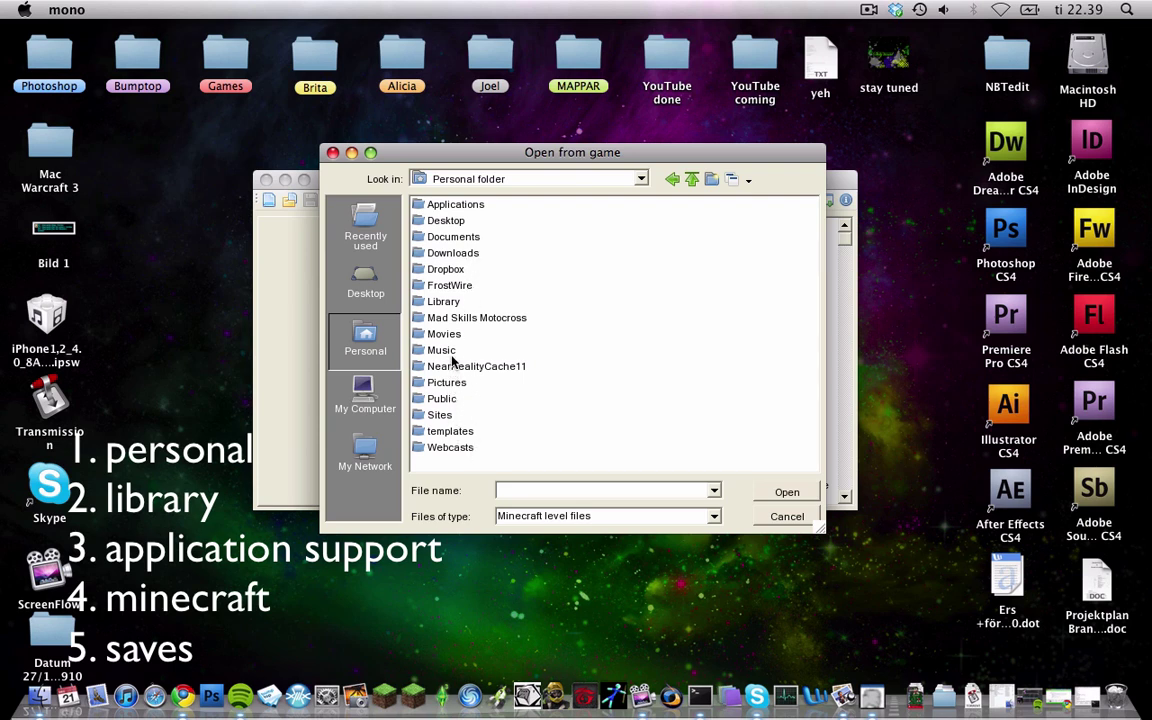
{"action": "double_click", "coordinate": [456, 302]}
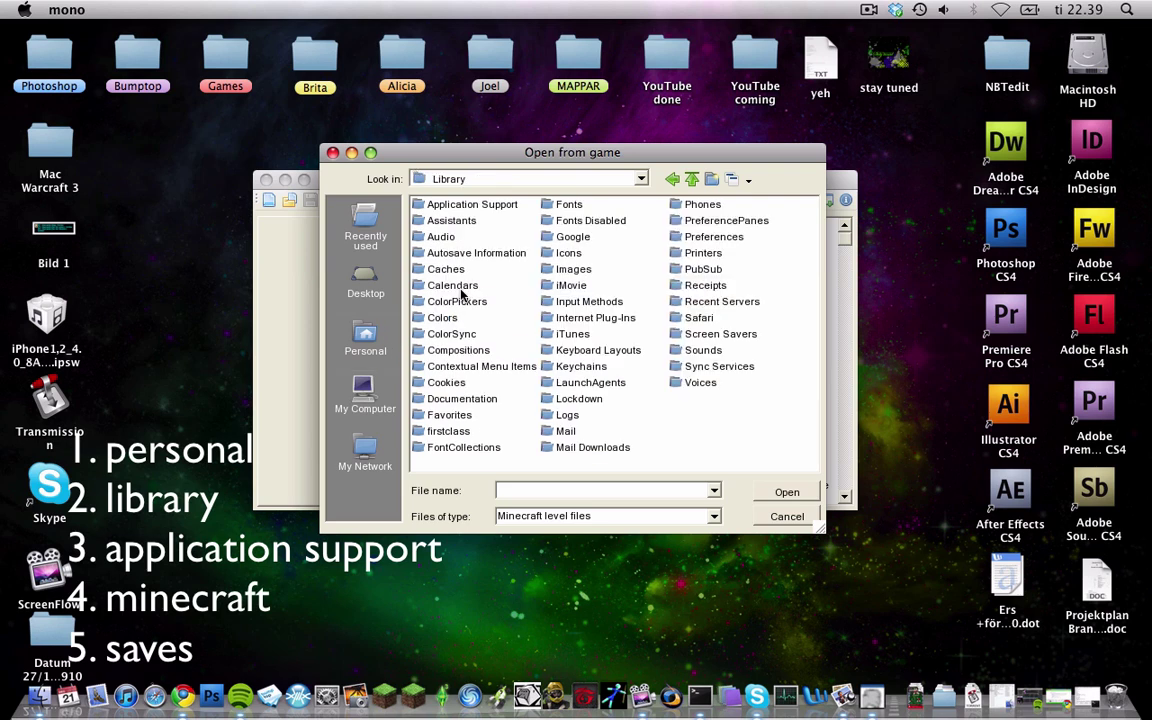
{"action": "double_click", "coordinate": [472, 204]}
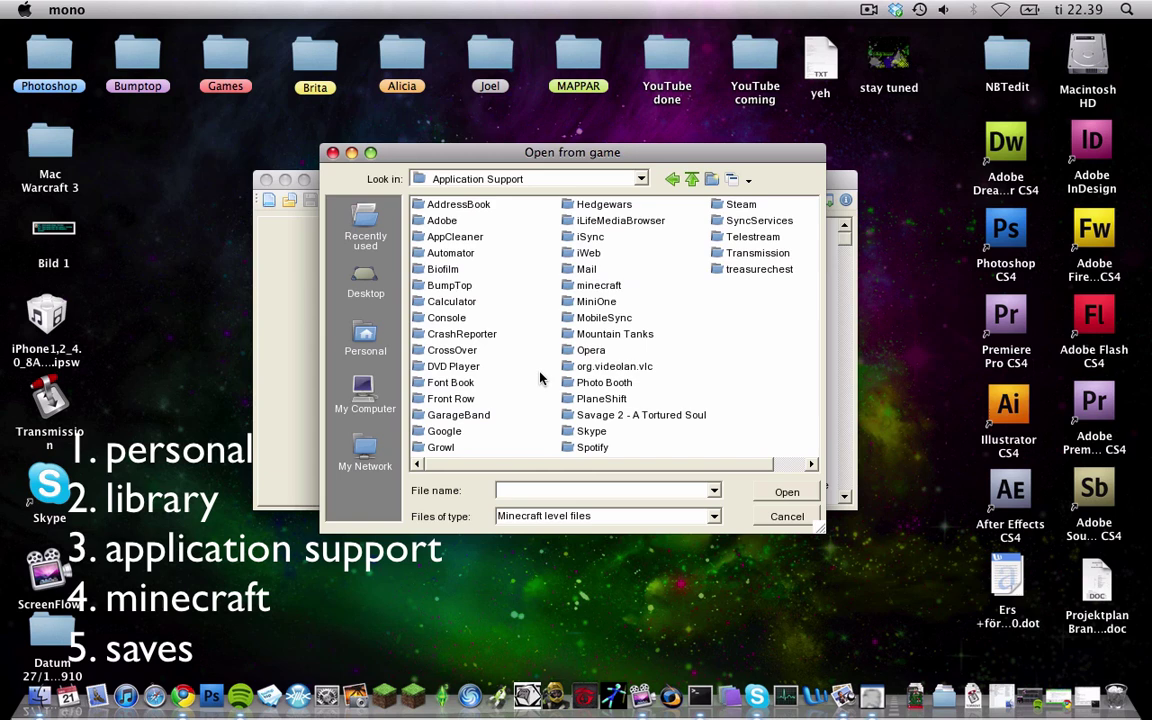
{"action": "double_click", "coordinate": [600, 286]}
{"action": "double_click", "coordinate": [452, 237]}
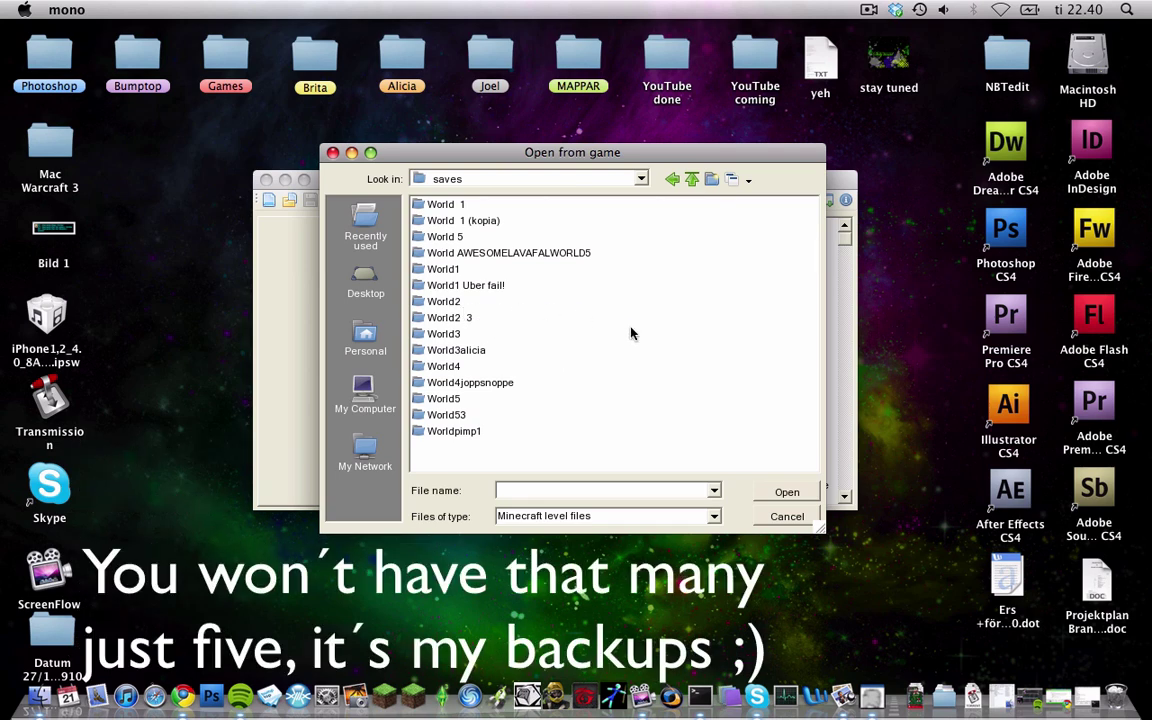
{"action": "double_click", "coordinate": [443, 304]}
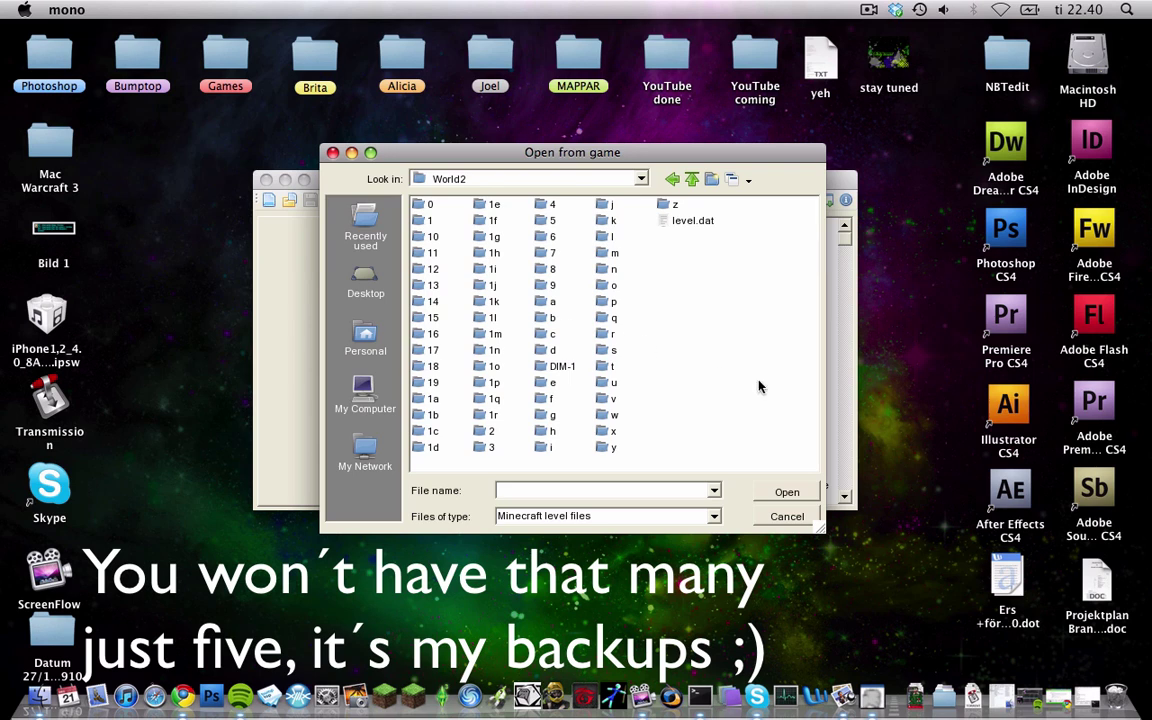
{"action": "left_click", "coordinate": [694, 221]}
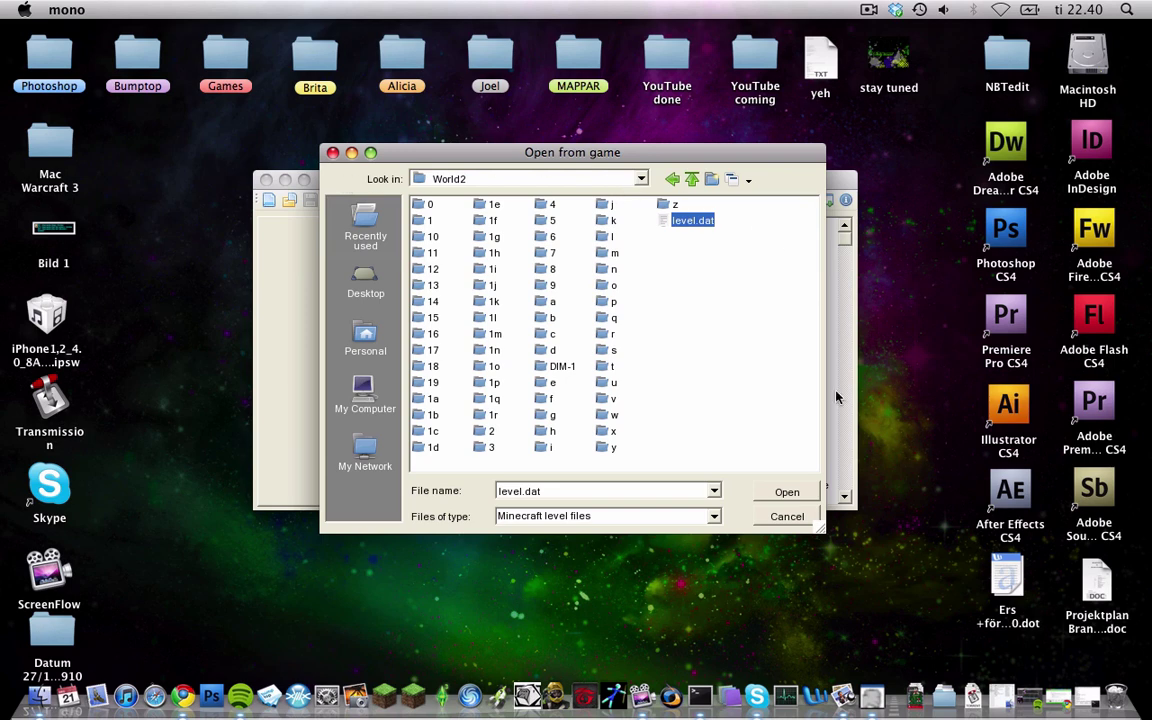
- Load World2's level.dat and scroll the item list down until TNT appears
{"action": "left_click", "coordinate": [786, 492]}
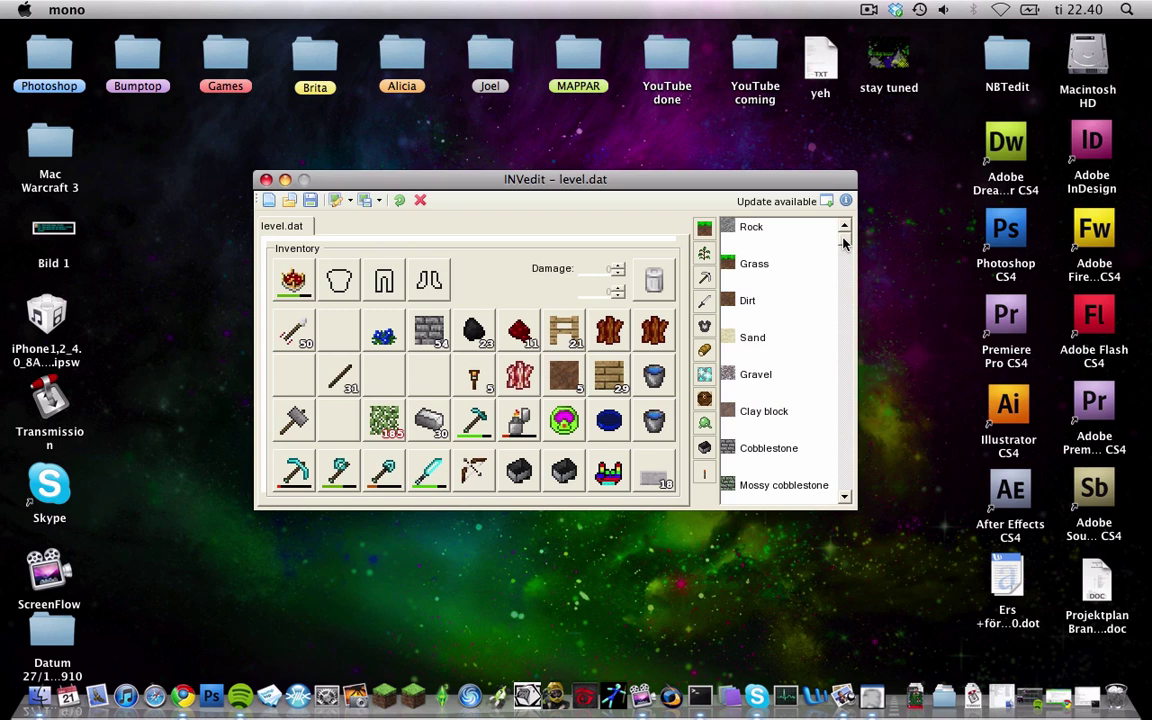
{"action": "left_click_drag", "start_coordinate": [843, 244], "coordinate": [843, 377]}
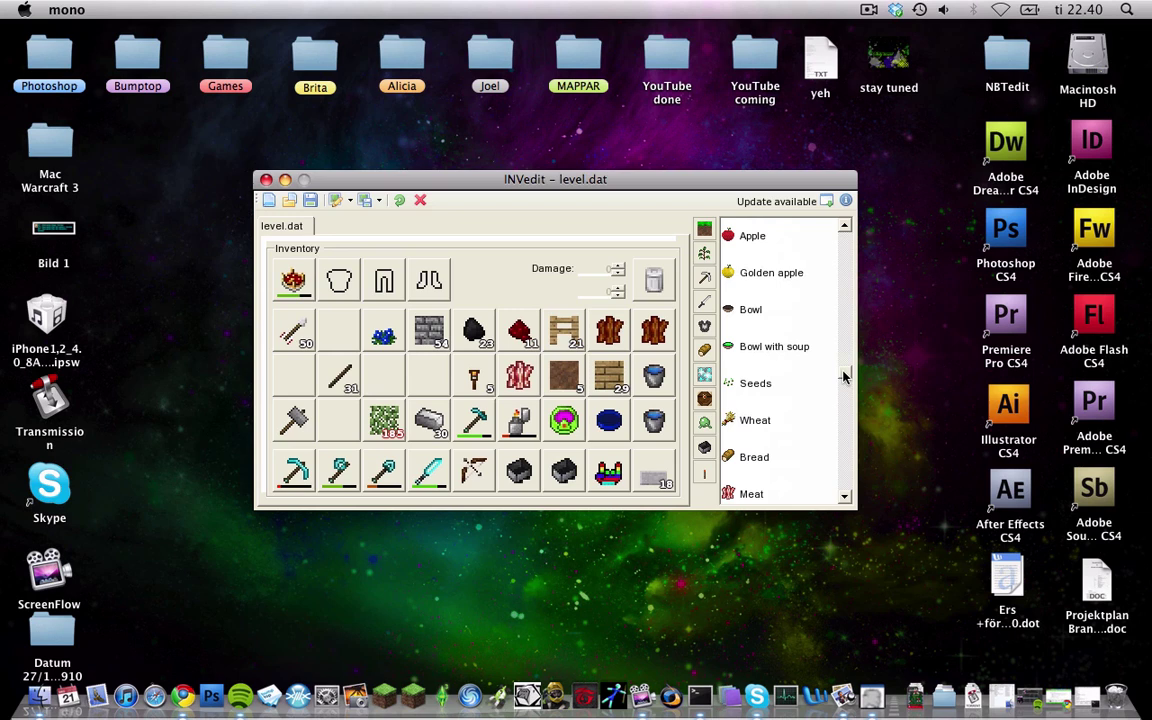
{"action": "left_click_drag", "start_coordinate": [843, 377], "coordinate": [843, 388]}
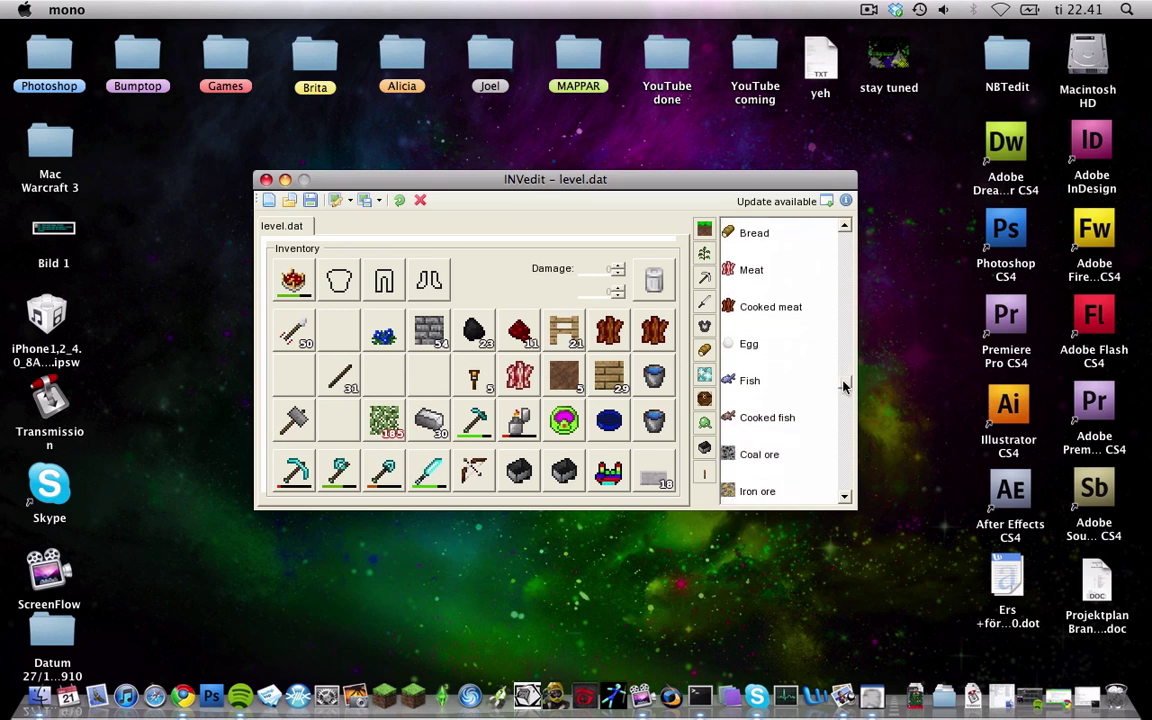
{"action": "left_click_drag", "start_coordinate": [843, 388], "coordinate": [843, 395]}
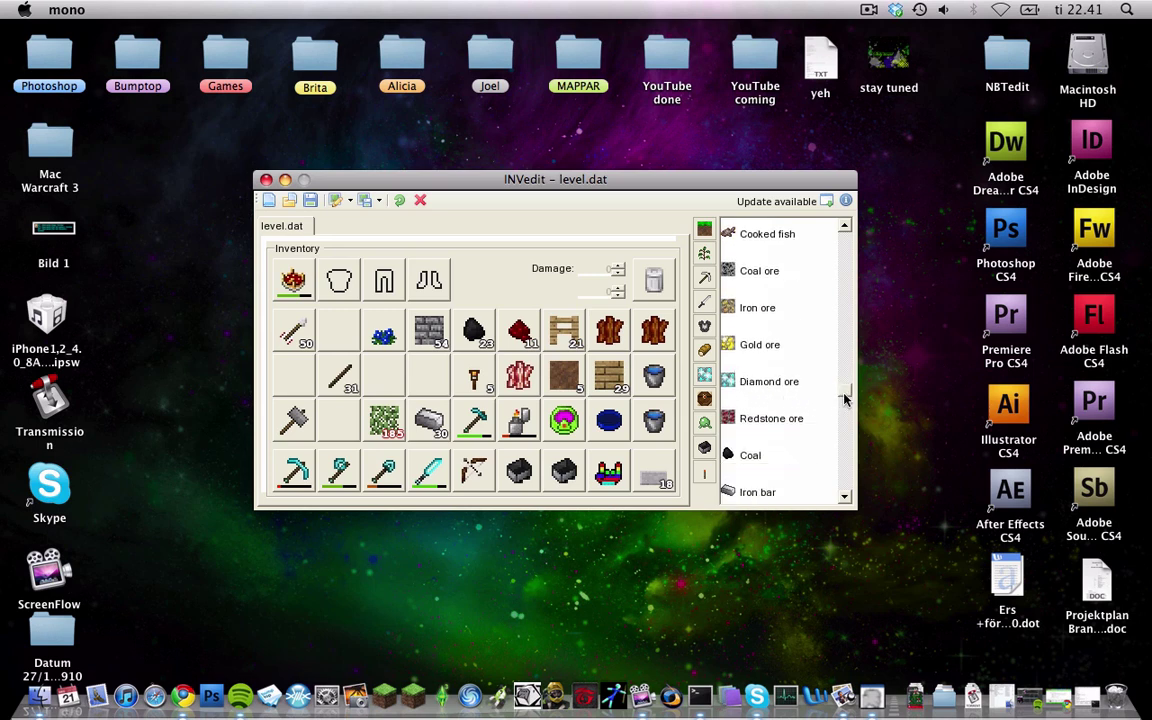
{"action": "left_click_drag", "start_coordinate": [843, 397], "coordinate": [843, 428]}
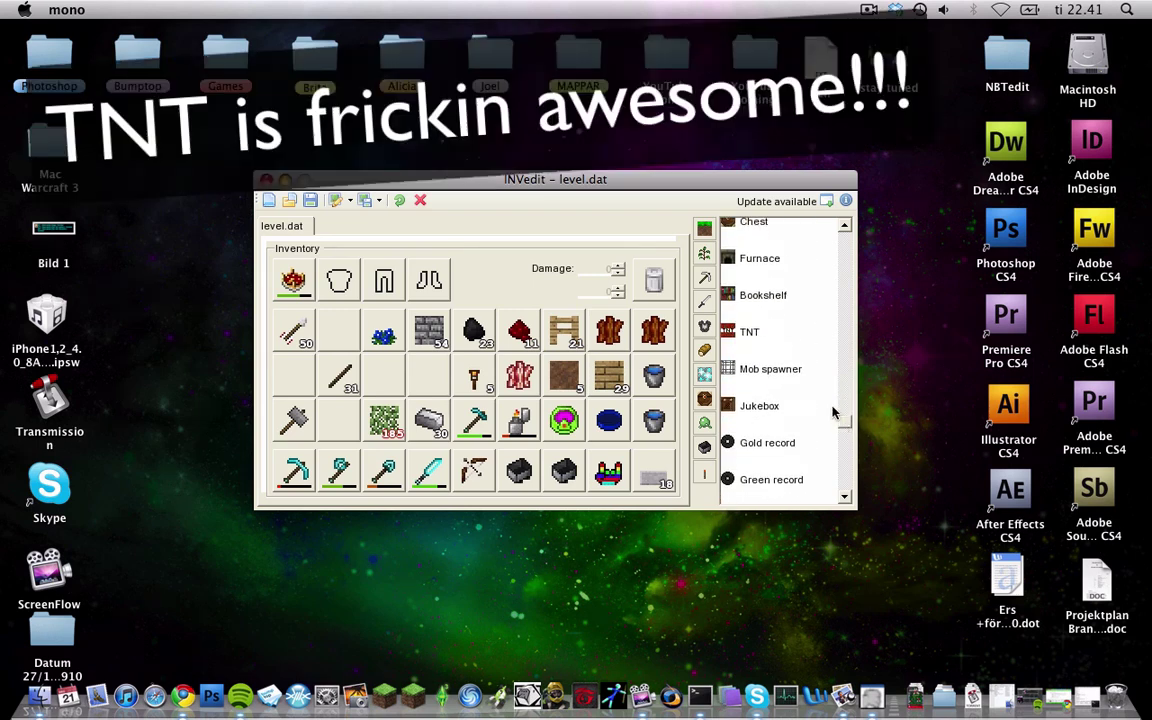
- Add TNT to an inventory slot and set its stack count to 500, clamped to 255
{"action": "left_click", "coordinate": [749, 331]}
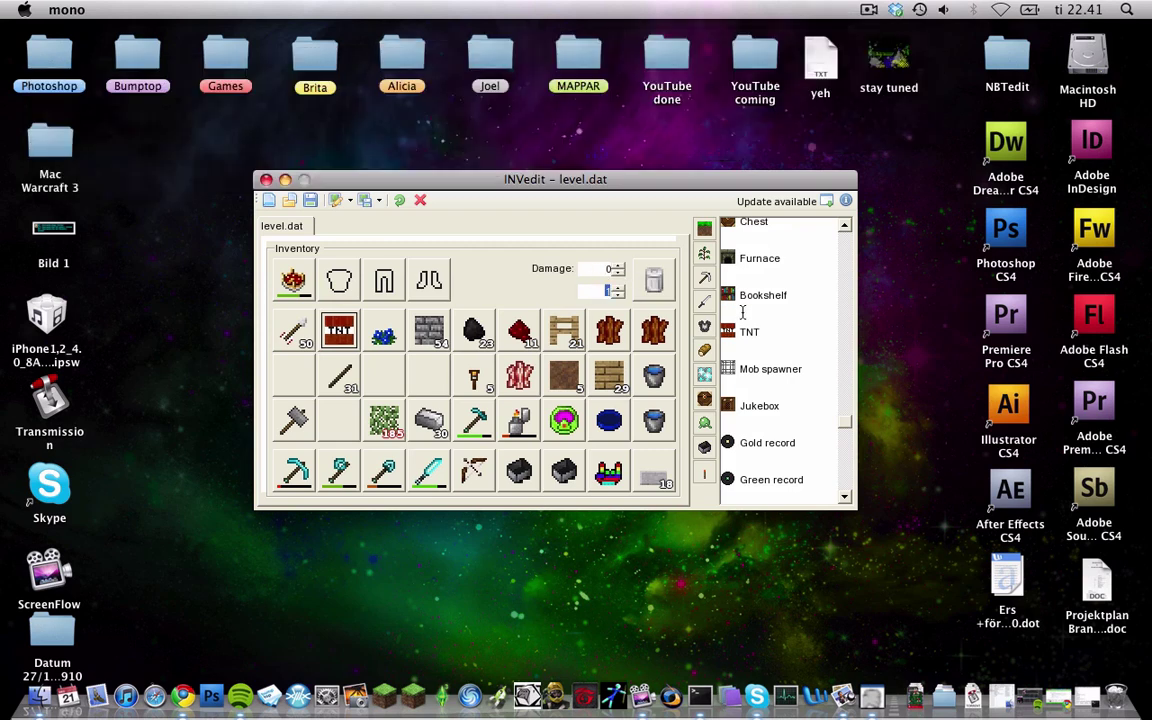
{"action": "key", "text": "shift+Tab"}
{"action": "left_click", "coordinate": [287, 475]}
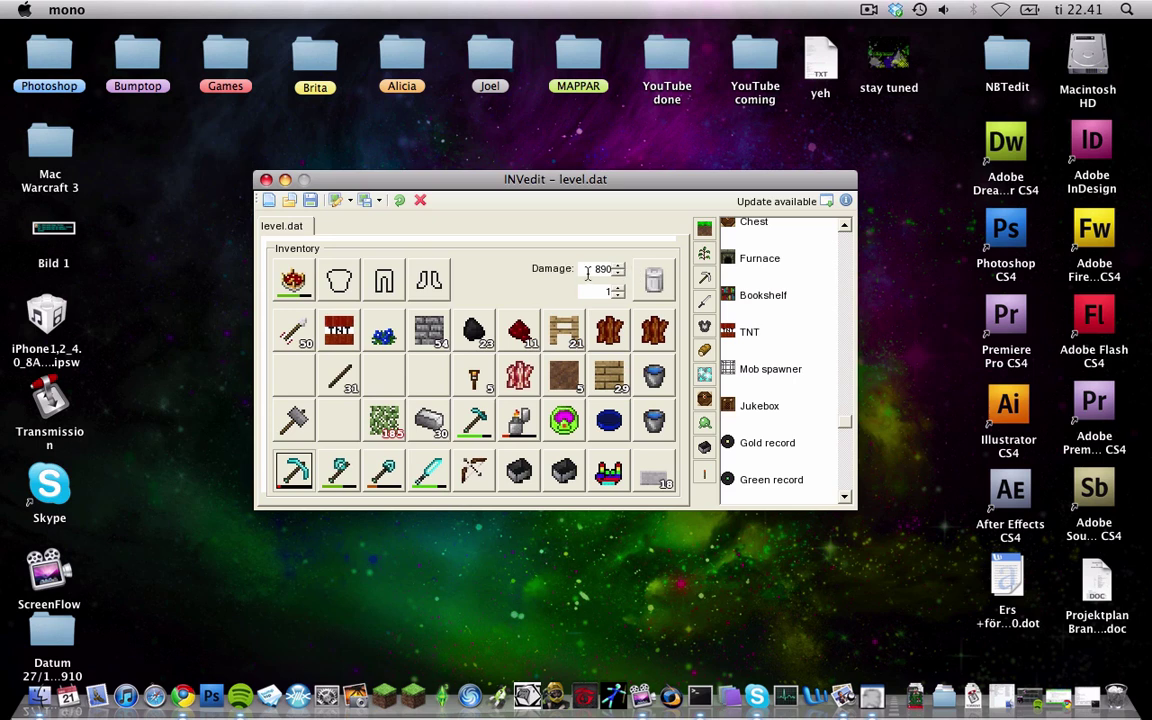
{"action": "left_click_drag", "start_coordinate": [588, 272], "coordinate": [604, 270]}
{"action": "left_click", "coordinate": [339, 335]}
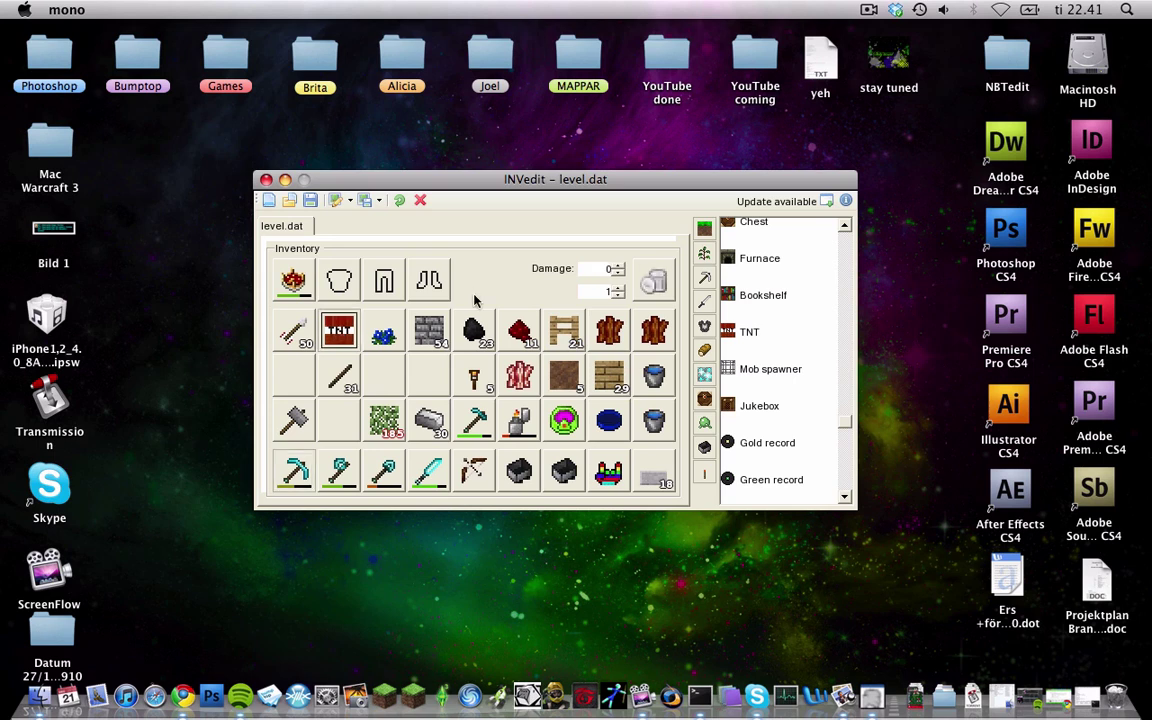
{"action": "left_click", "coordinate": [596, 287]}
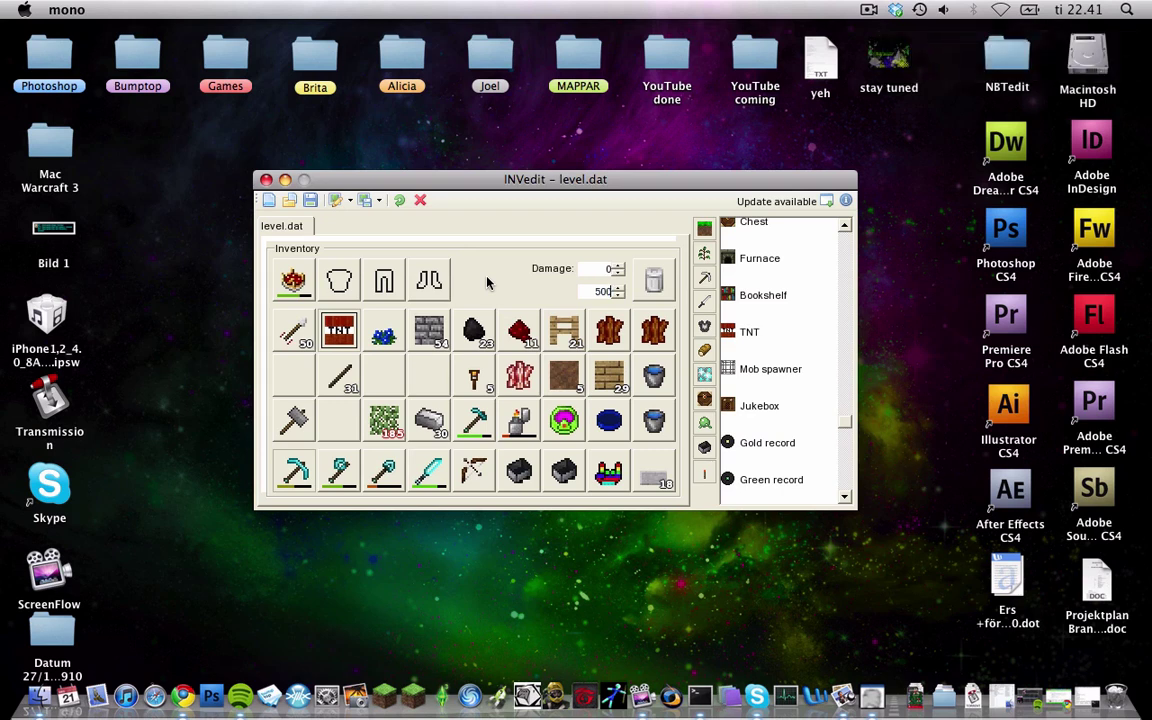
{"action": "type", "text": "500"}
{"action": "key", "text": "Return"}
{"action": "left_click", "coordinate": [384, 376]}
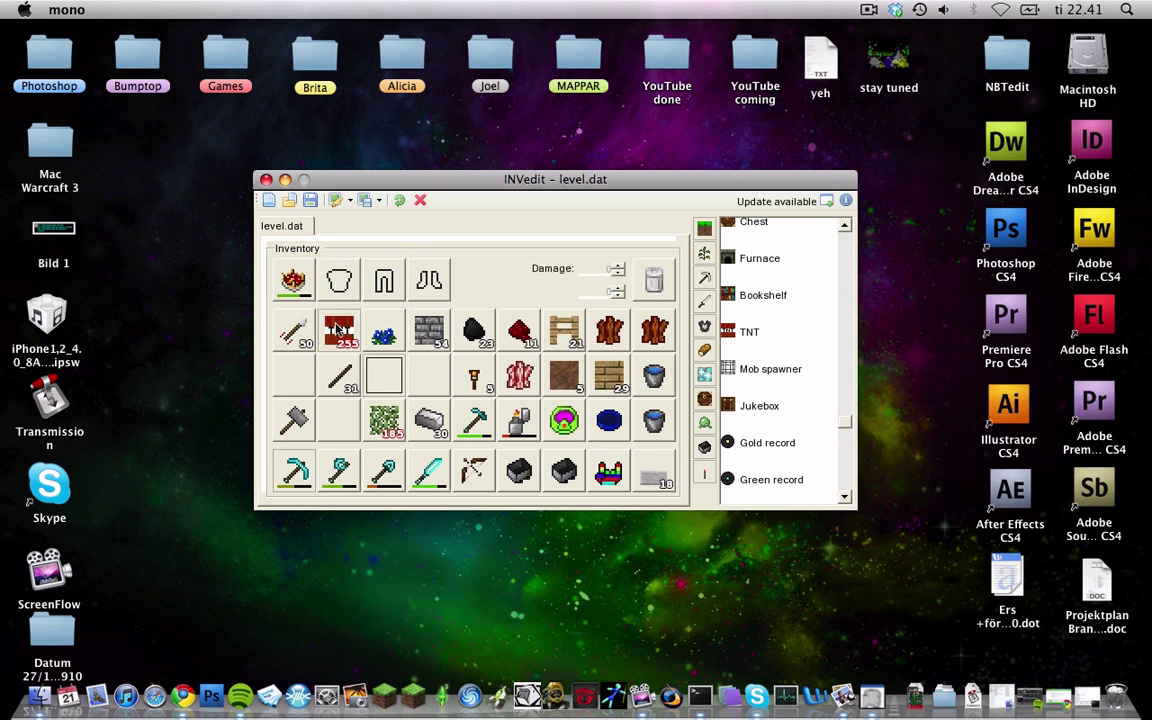
- Save level.dat back to the game and close INVedit
{"action": "left_click", "coordinate": [366, 201]}
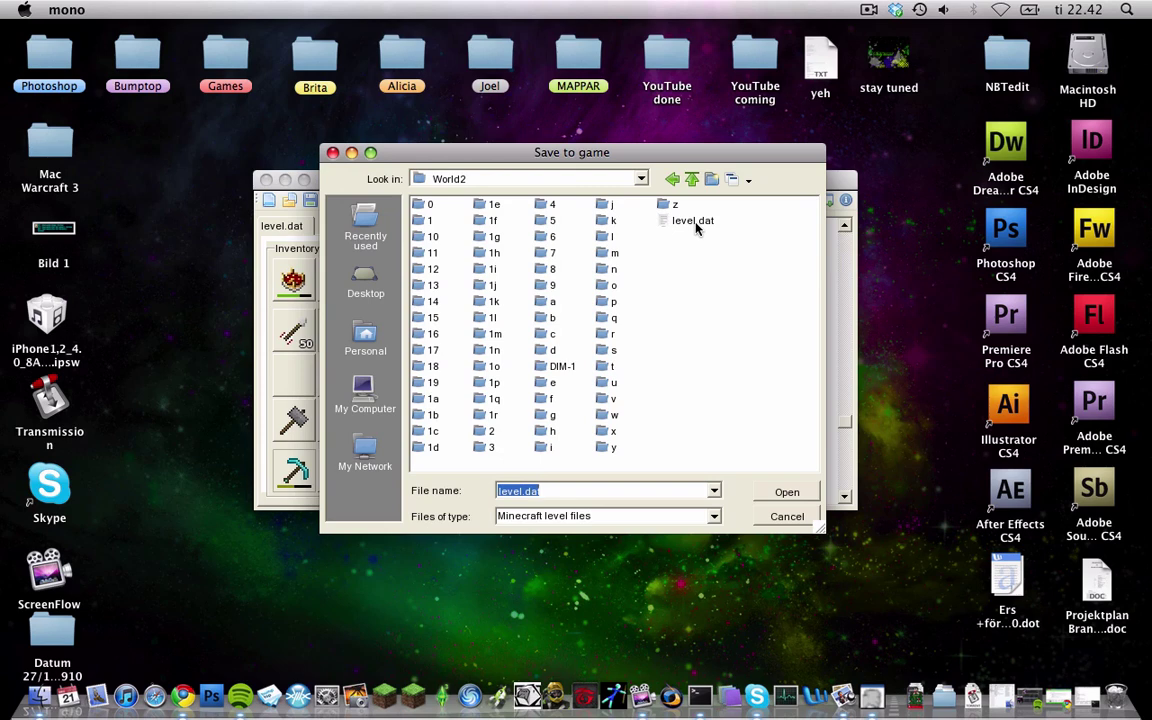
{"action": "key", "text": "Escape"}
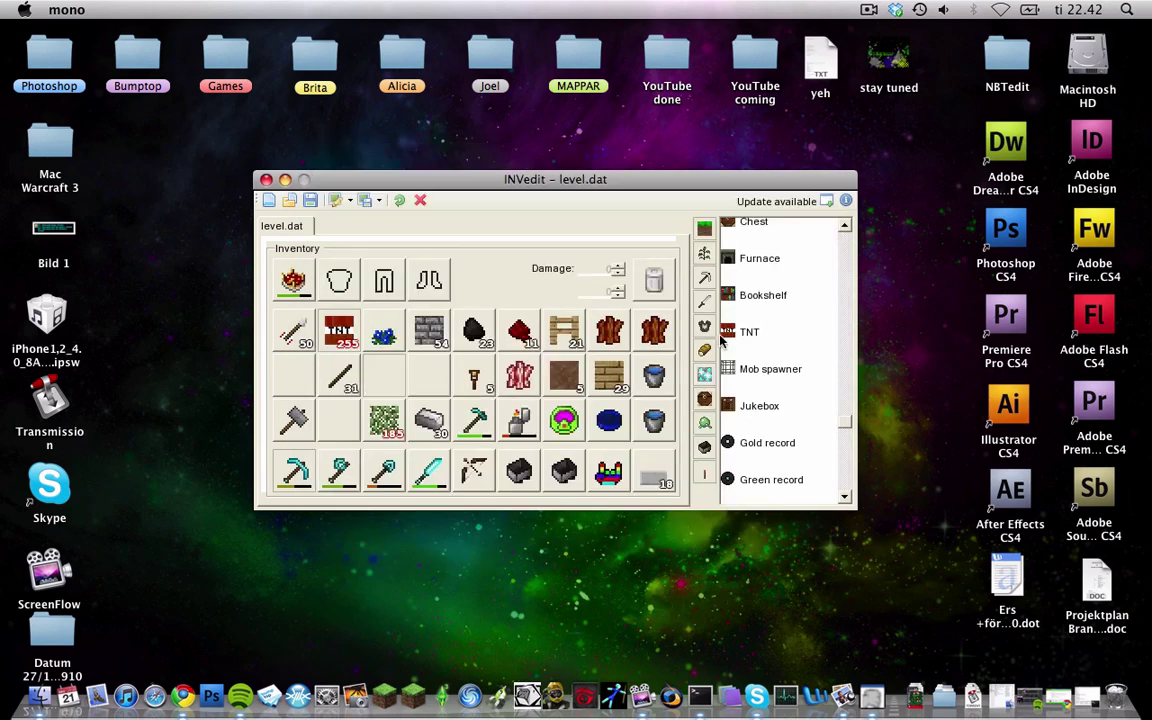
{"action": "left_click", "coordinate": [266, 181]}
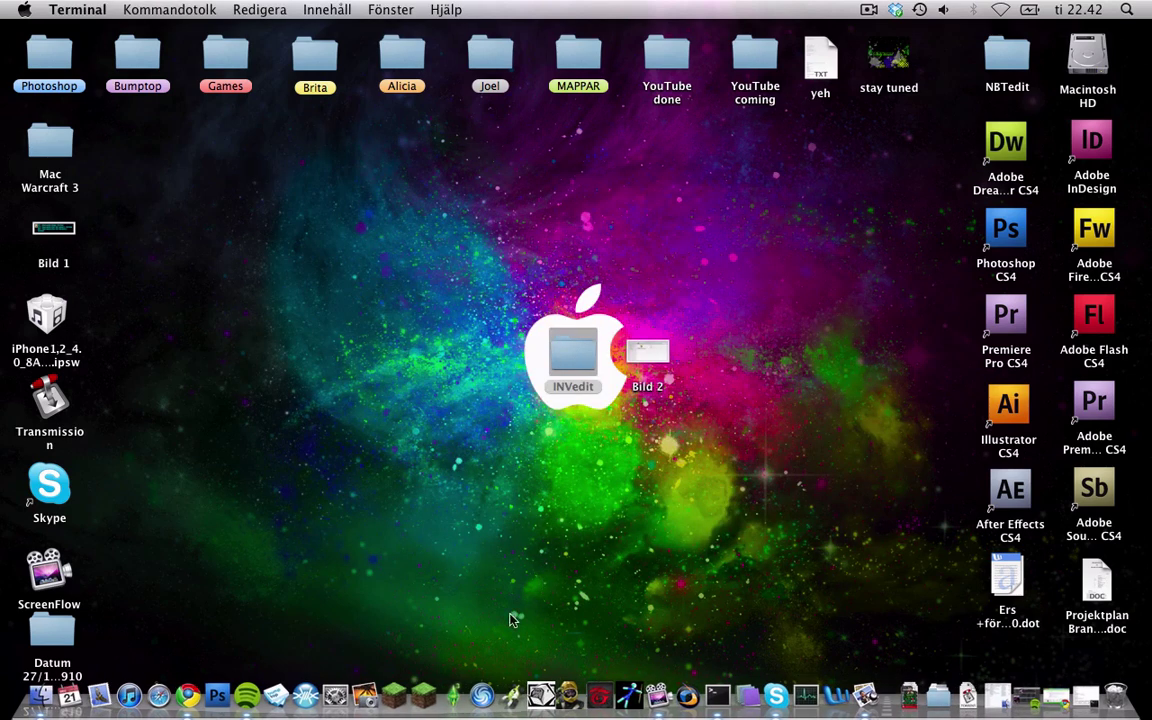
- Start Minecraft from the dock, log in, and load World 2 from the Singleplayer list
{"action": "left_click", "coordinate": [378, 686]}
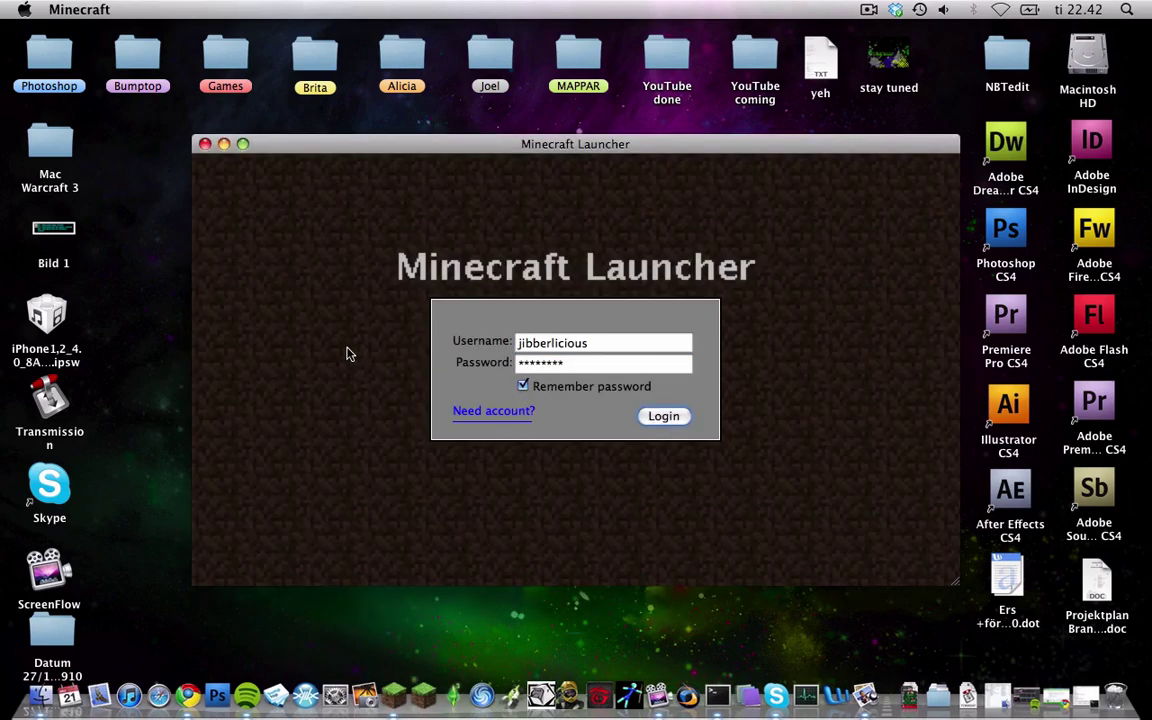
{"action": "key", "text": "Return"}
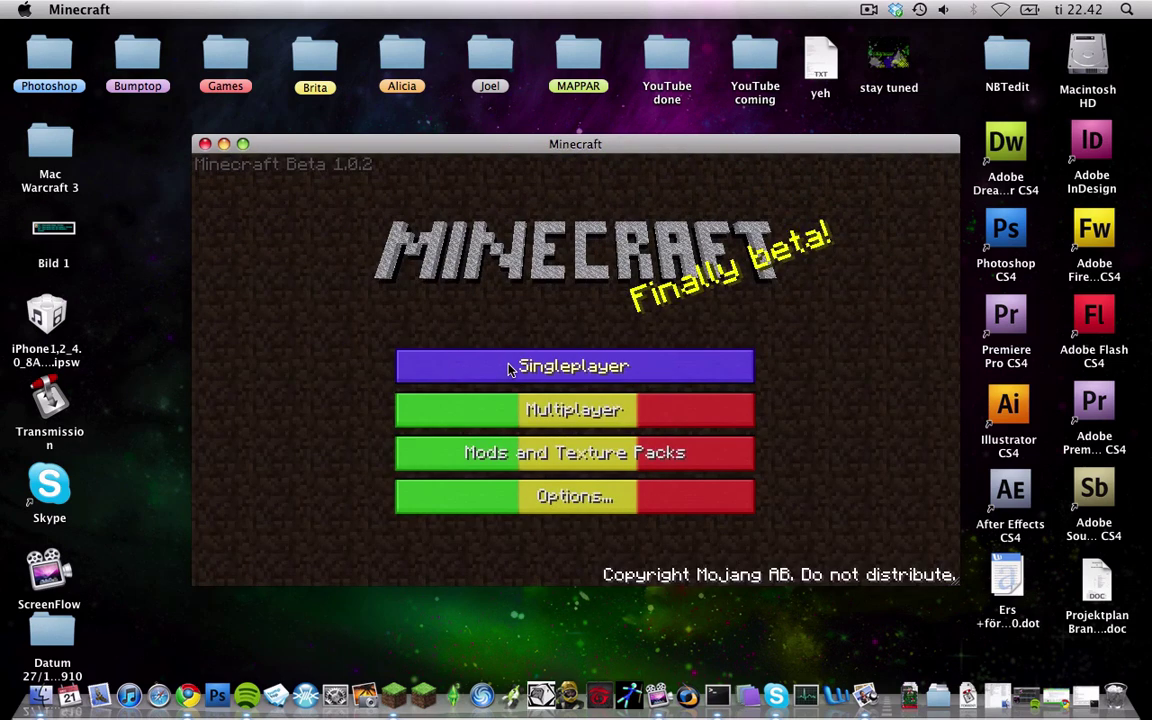
{"action": "left_click", "coordinate": [507, 365]}
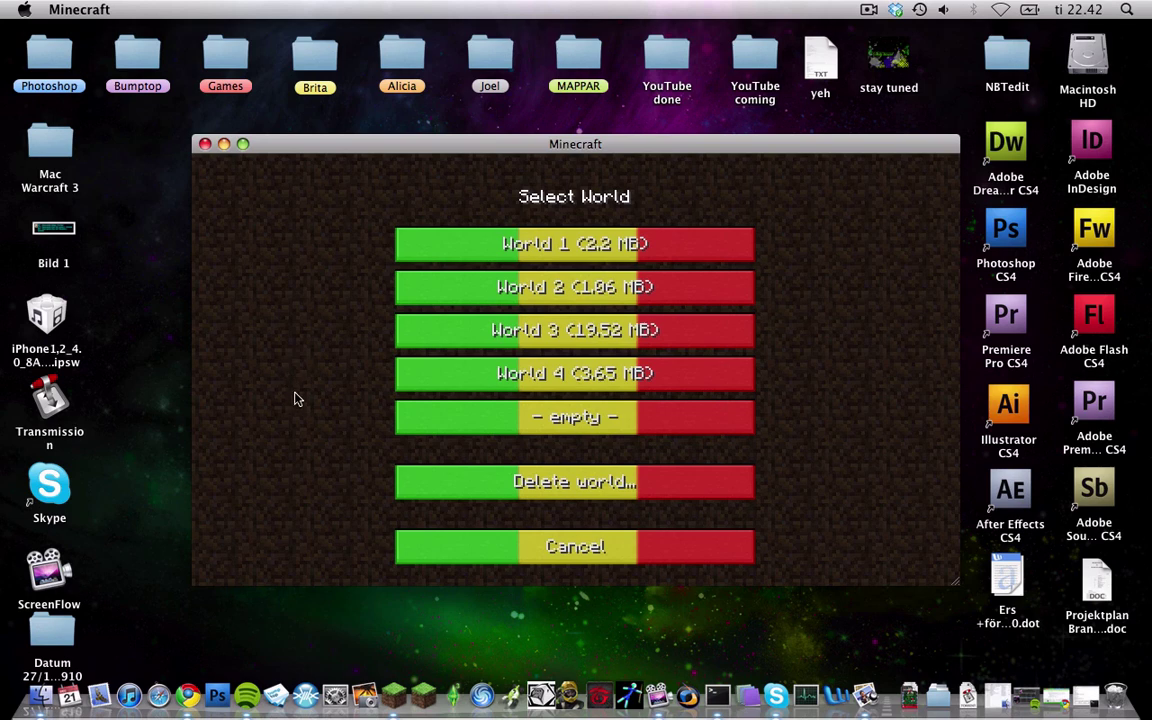
{"action": "left_click", "coordinate": [445, 292]}
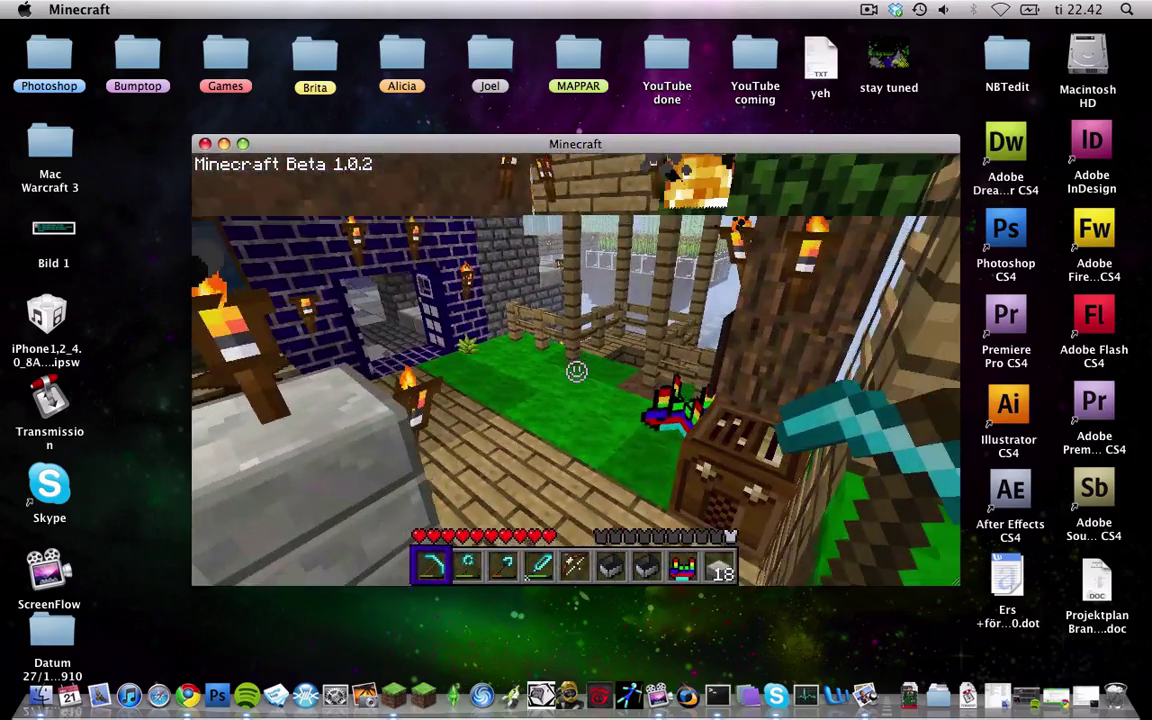
- Check the inventory for the TNT stack, then place a TNT block on the grass and step back
{"action": "key", "text": "e"}
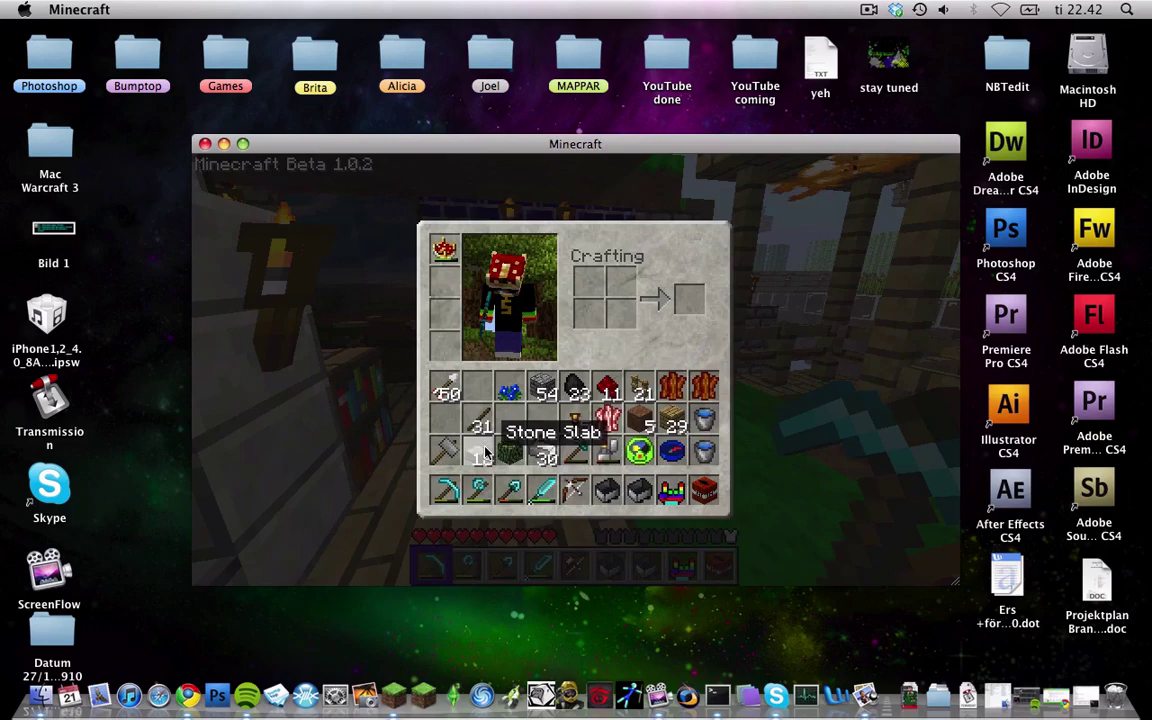
{"action": "key", "text": "e"}
{"action": "scroll", "coordinate": [577, 371], "scroll_direction": "down", "scroll_amount": 7}
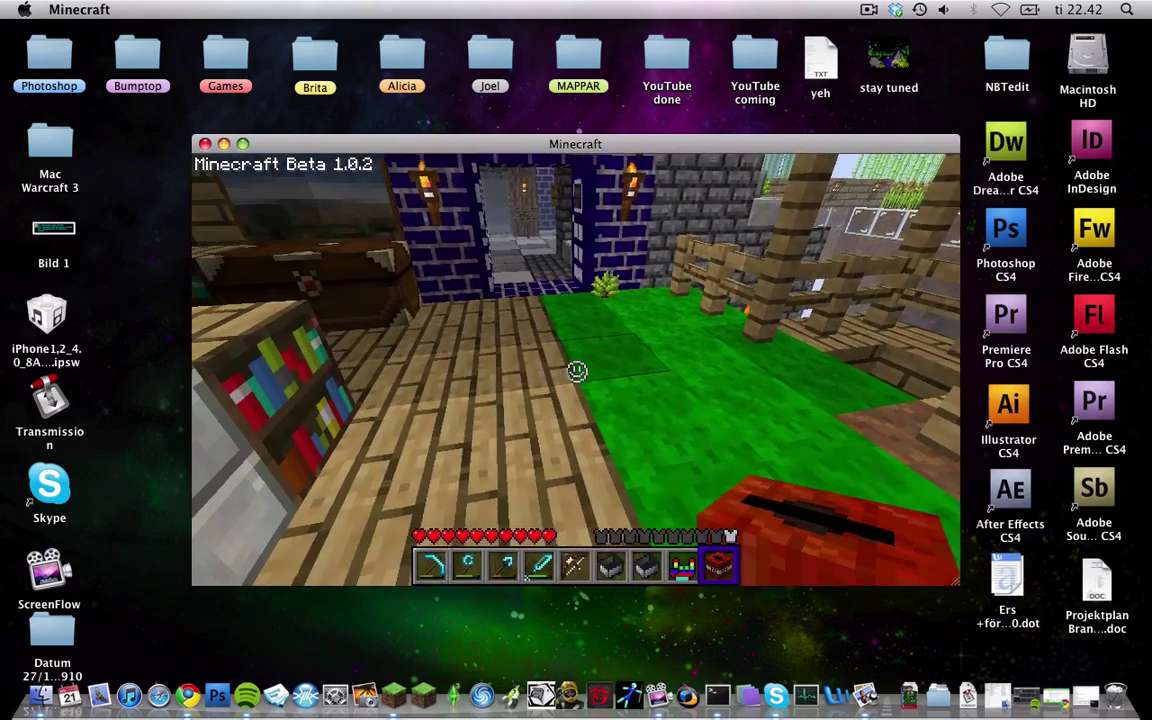
{"action": "right_click", "coordinate": [577, 371]}
{"action": "key", "text": "s"}
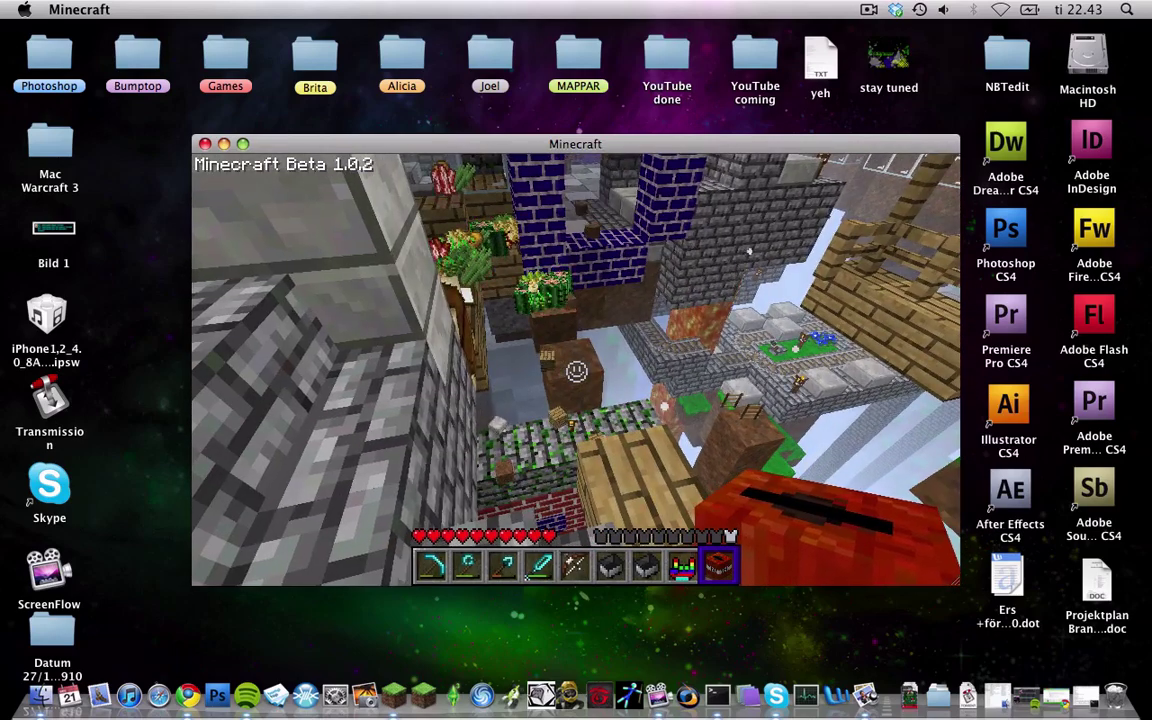
{"action": "scroll", "coordinate": [576, 371], "scroll_direction": "up", "scroll_amount": 8}
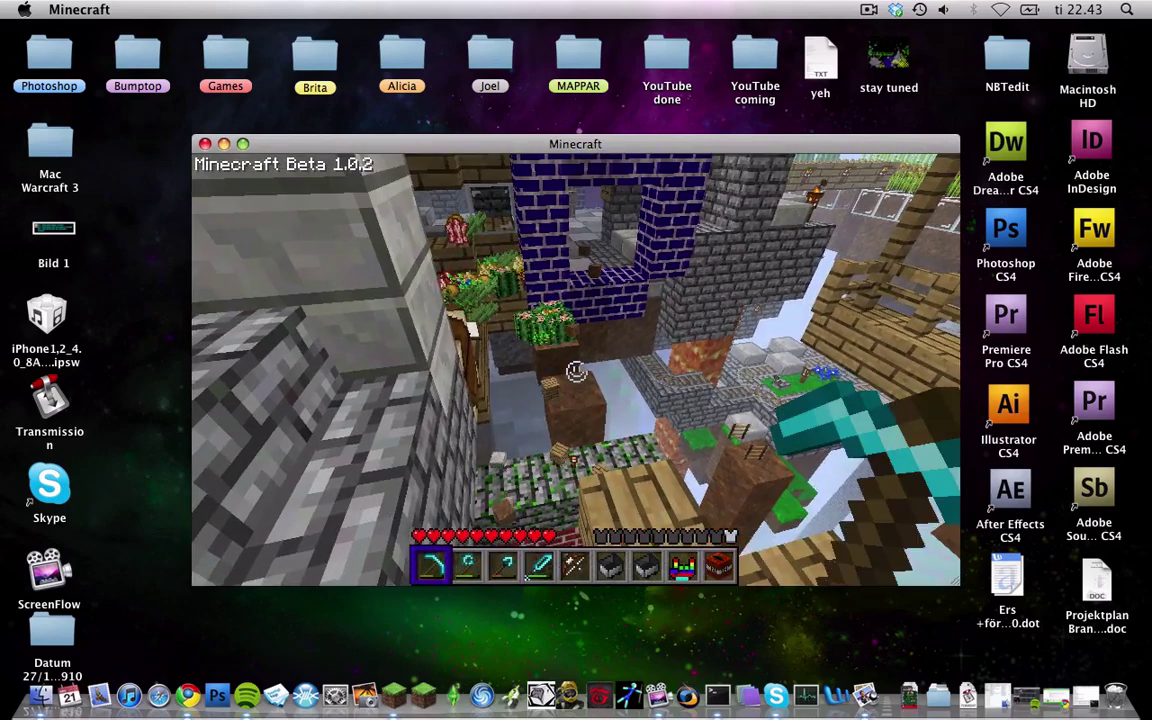